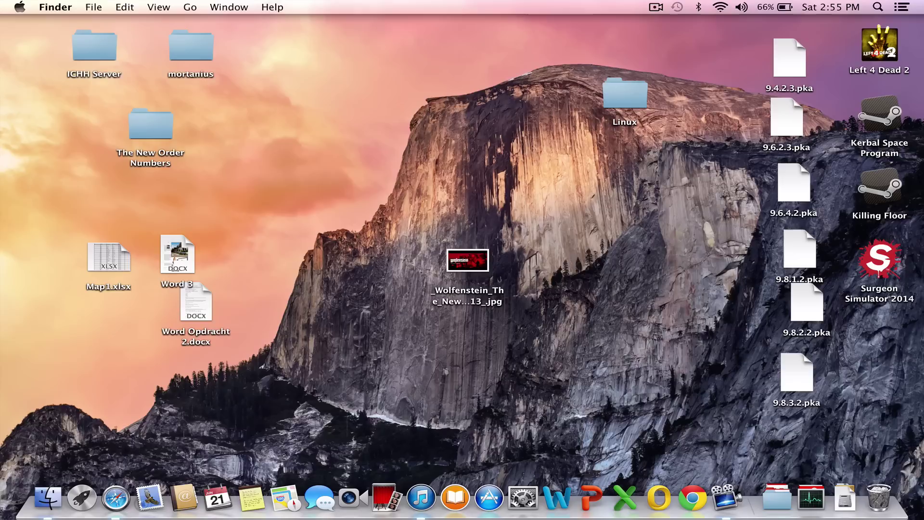
# Point out the 9.4.2.3.pka activity file, then launch Wineskin Winery from Launchpad.
pyautogui.click(800, 61)
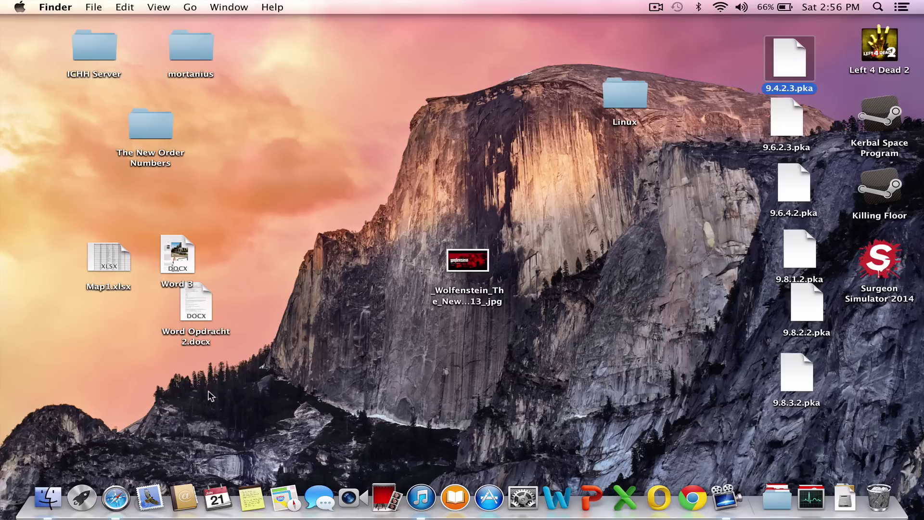
pyautogui.click(81, 497)
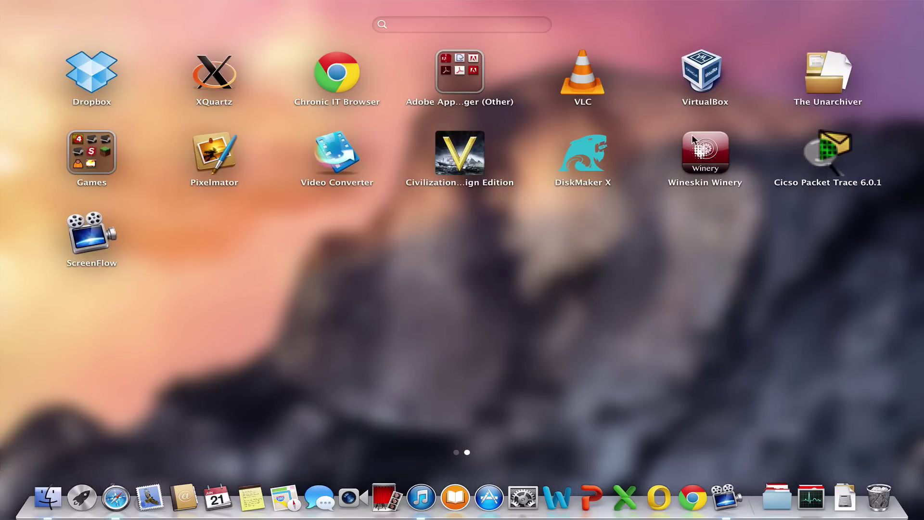
pyautogui.click(699, 144)
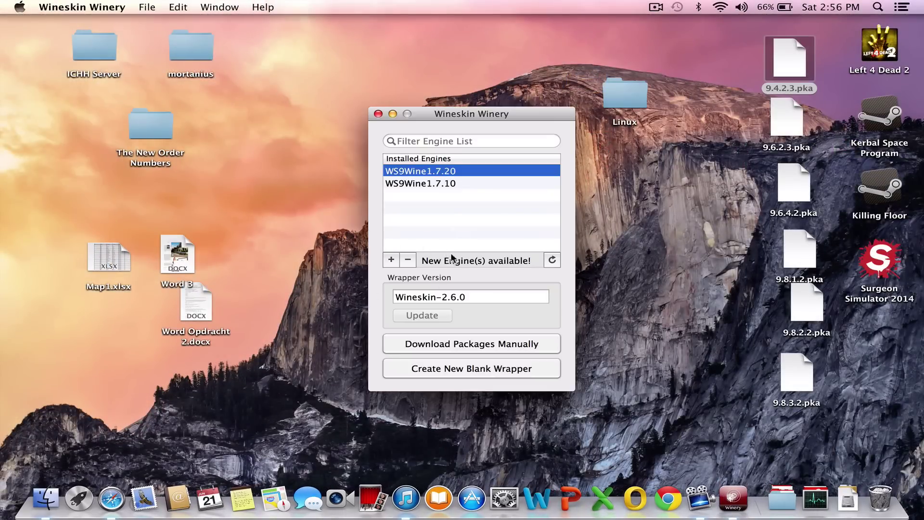
# Browse the downloadable Wine engines such as WS9Wine1.7.19, then cancel without adding one.
pyautogui.click(404, 261)
pyautogui.click(500, 187)
pyautogui.click(392, 262)
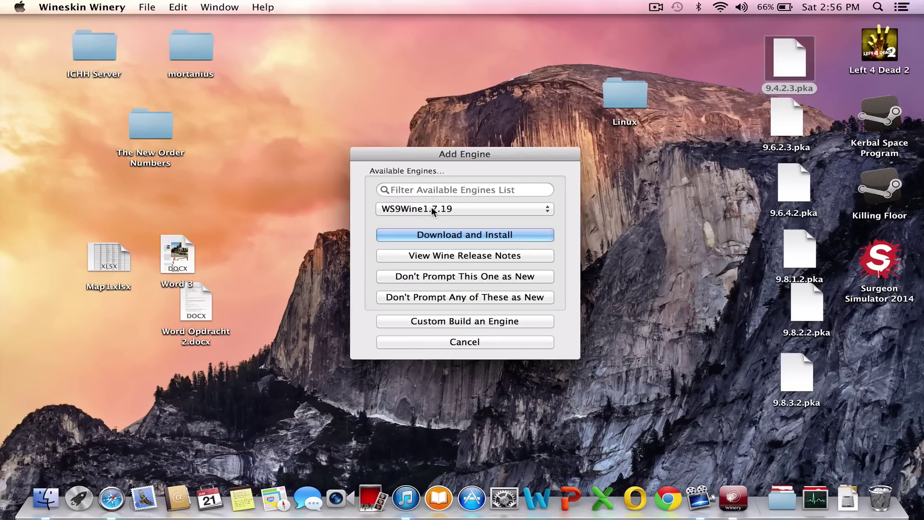
pyautogui.click(431, 208)
pyautogui.click(460, 205)
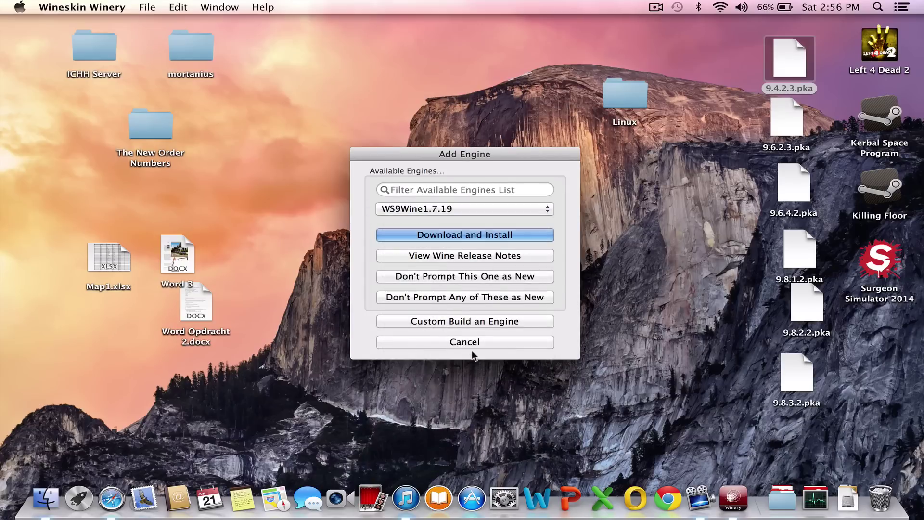
pyautogui.click(484, 343)
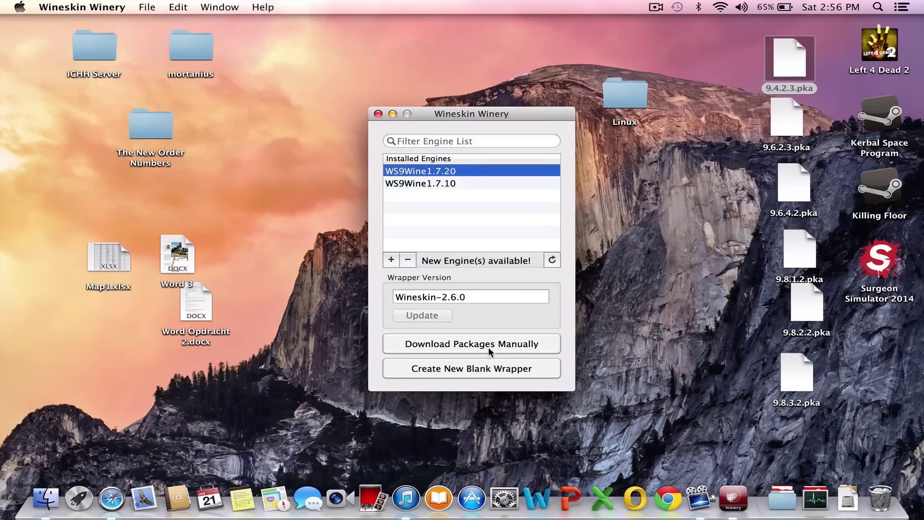
# Create a new blank wrapper named 'Cisco Packet Tracer' and build it.
pyautogui.click(529, 371)
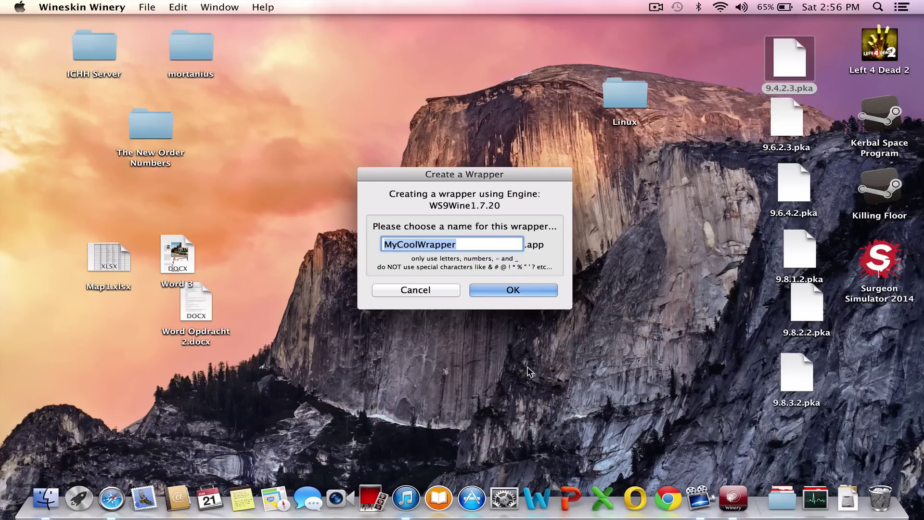
pyautogui.write('Pack')
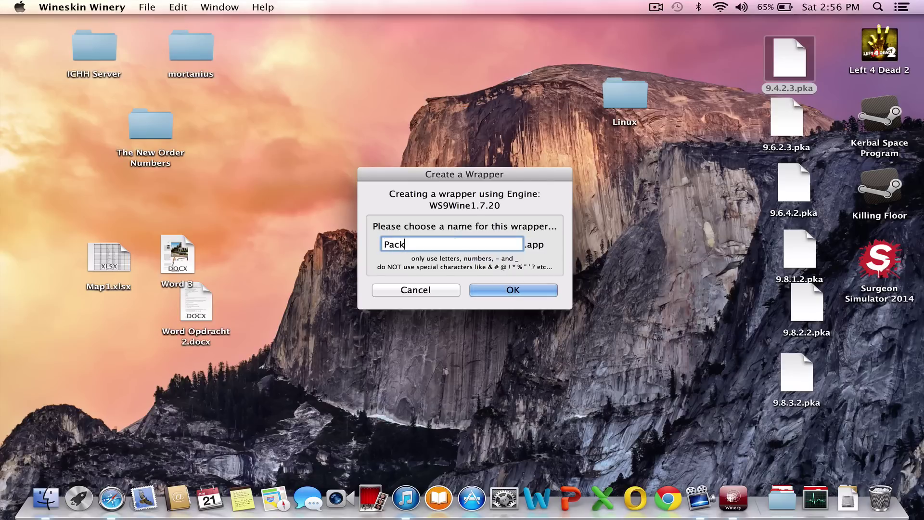
pyautogui.write('et Tracer')
pyautogui.click(383, 244)
pyautogui.write('Cisco')
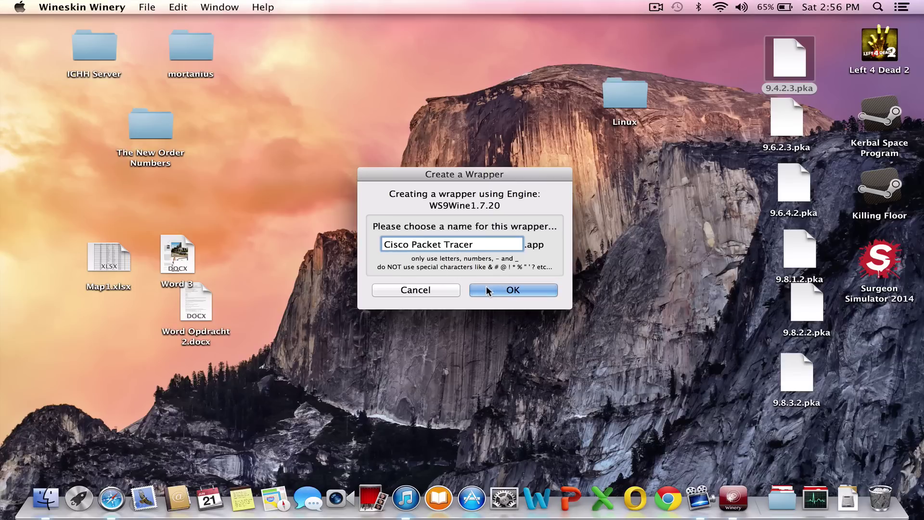
pyautogui.click(487, 290)
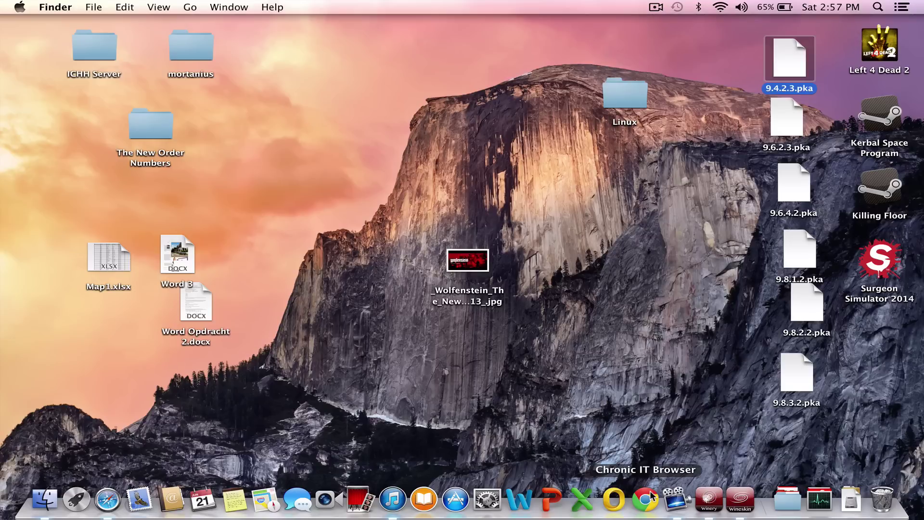
# Show the finished wrapper in the Wineskin folder and arrange the window and icon.
pyautogui.click(734, 513)
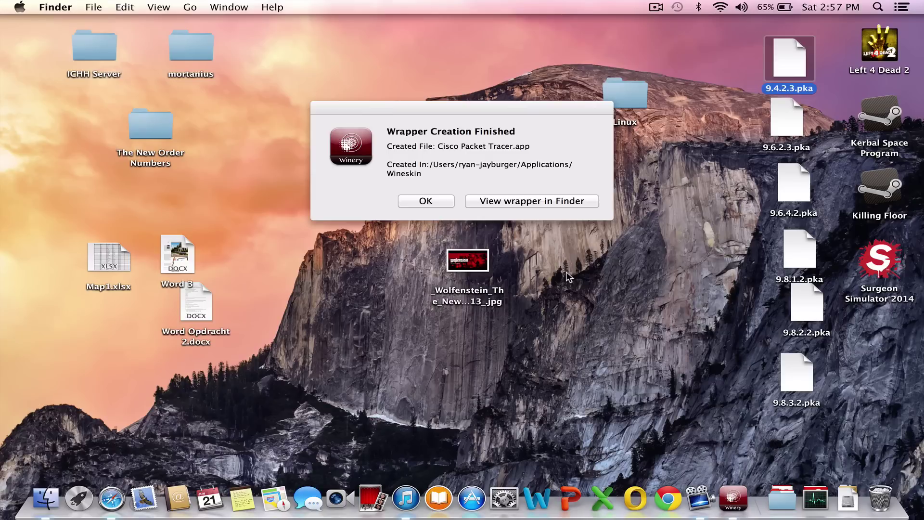
pyautogui.click(533, 199)
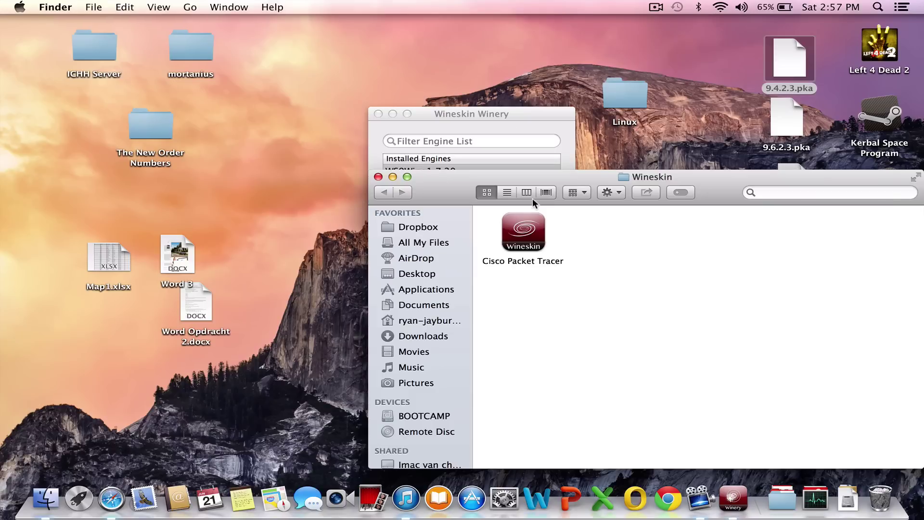
pyautogui.moveTo(506, 180); pyautogui.dragTo(307, 65)
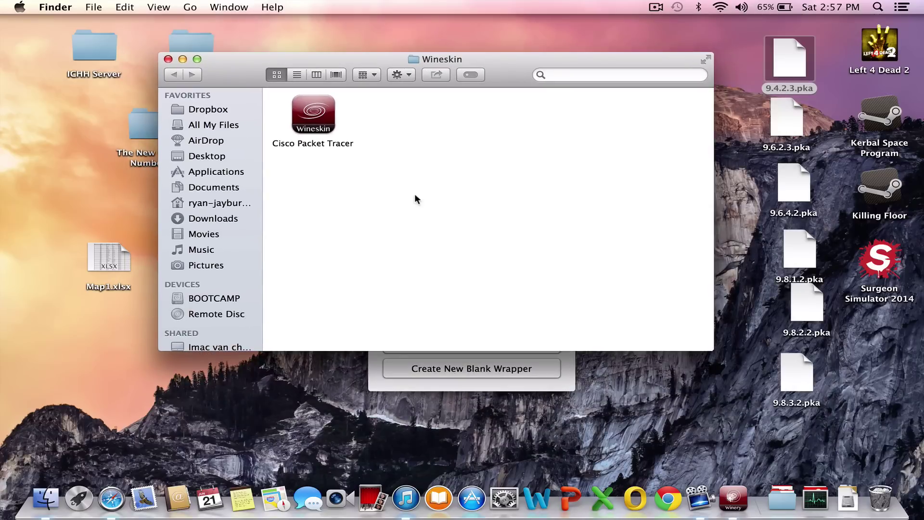
pyautogui.moveTo(414, 193); pyautogui.dragTo(260, 76)
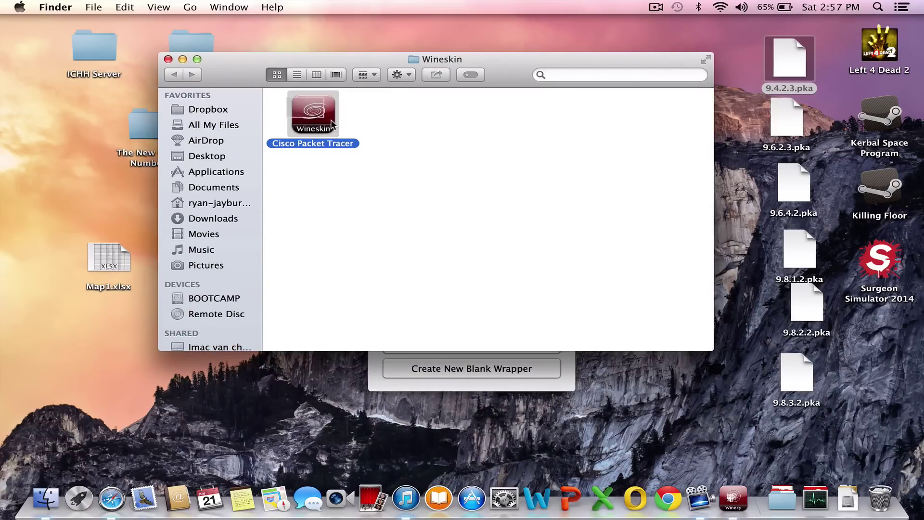
pyautogui.moveTo(324, 113); pyautogui.dragTo(334, 142)
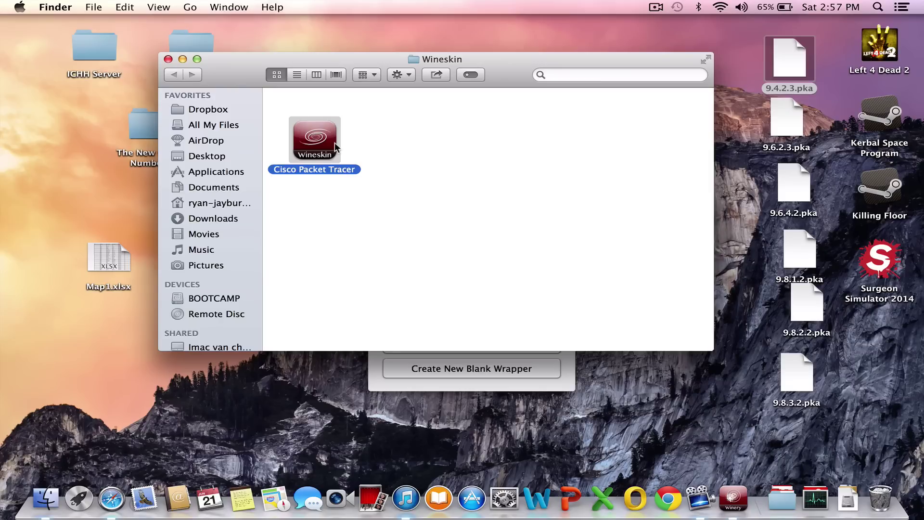
# Quit Wineskin Winery and launch the Cisco Packet Tracer wrapper.
pyautogui.doubleClick(321, 140)
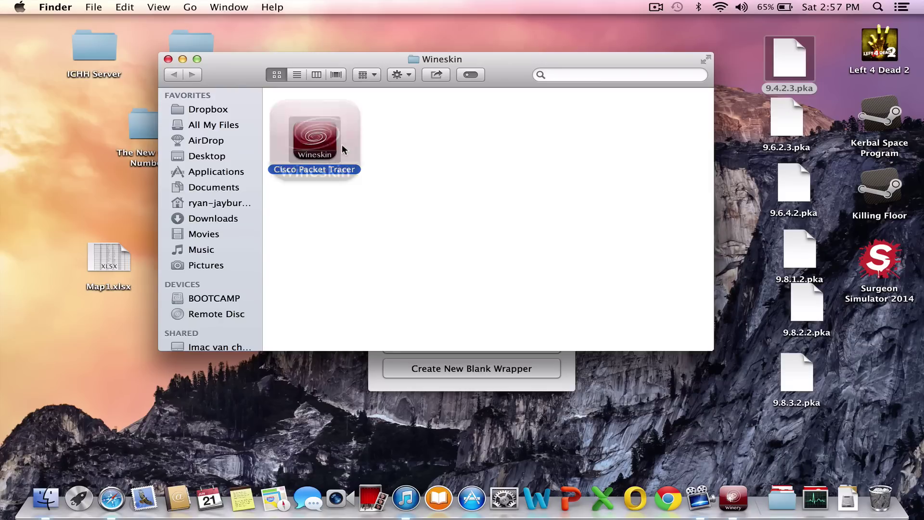
pyautogui.click(383, 361)
pyautogui.click(376, 109)
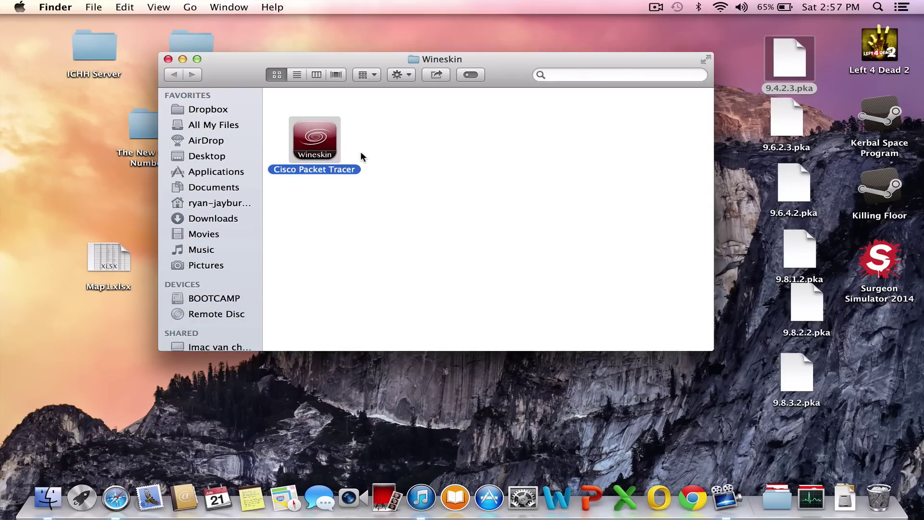
pyautogui.click(322, 147)
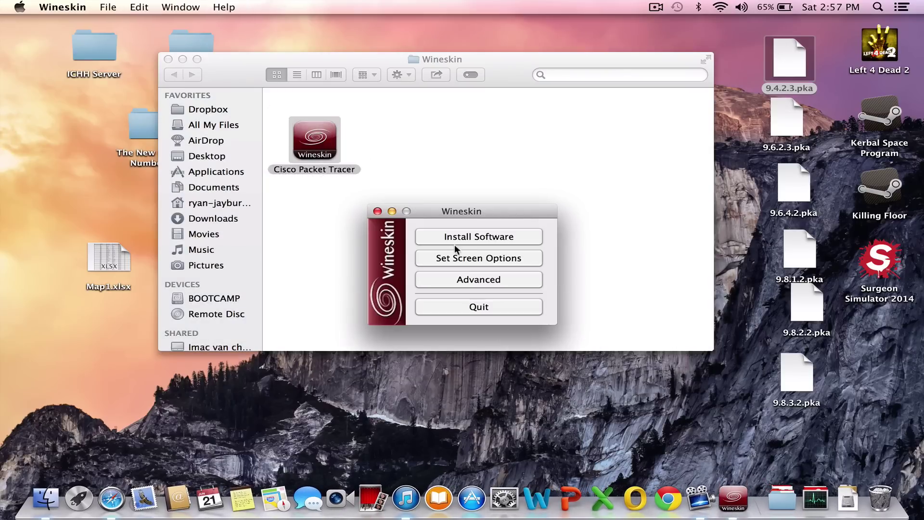
# Run the Cisco Packet Tracer 6.0.1 installer .exe from Downloads inside the wrapper.
pyautogui.click(462, 235)
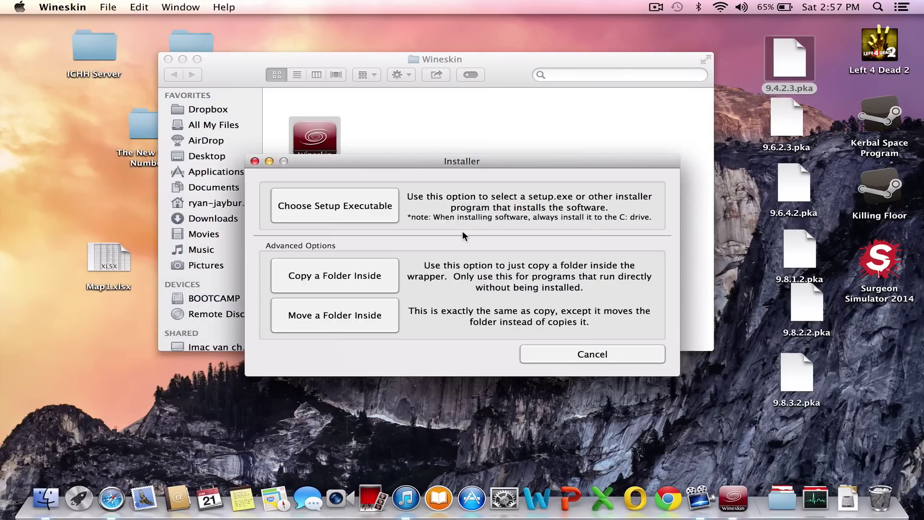
pyautogui.click(385, 215)
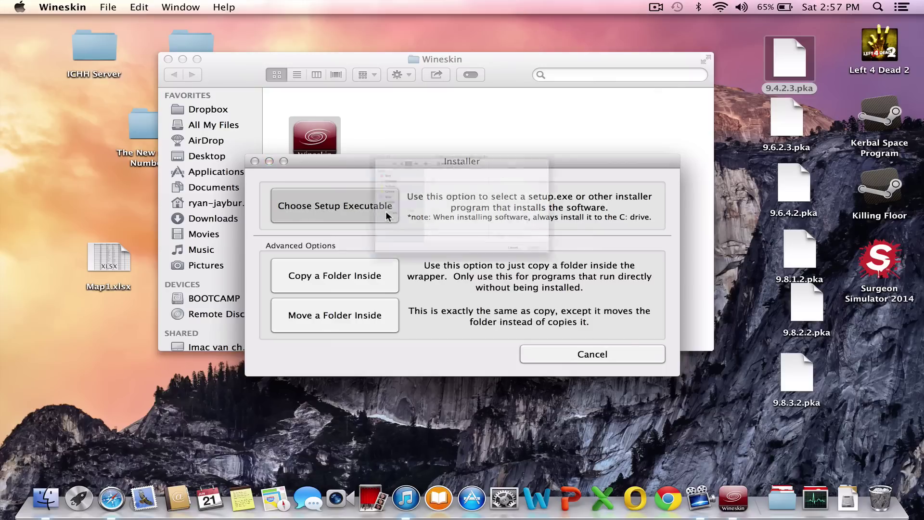
pyautogui.click(277, 215)
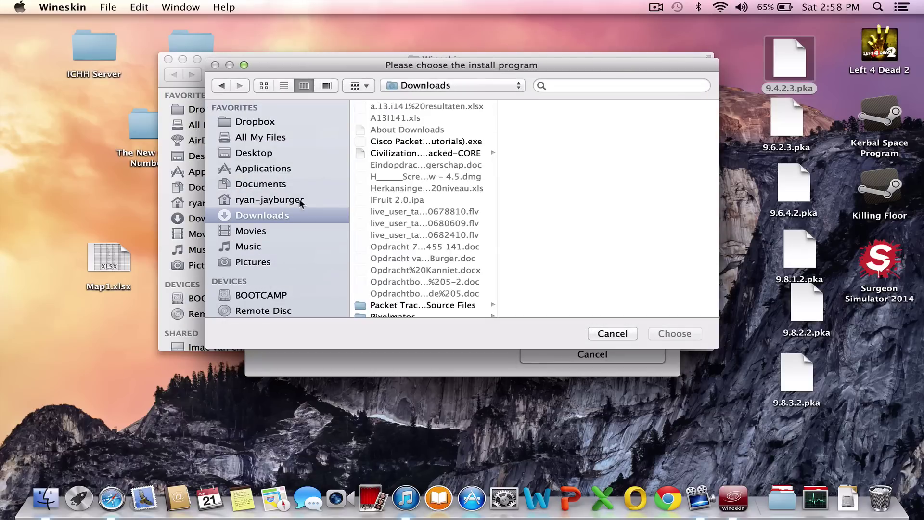
pyautogui.click(384, 142)
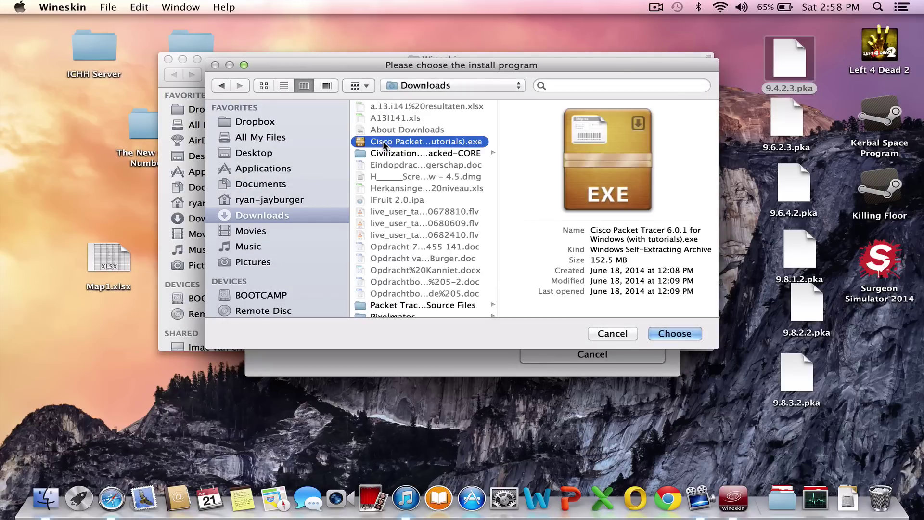
pyautogui.click(674, 334)
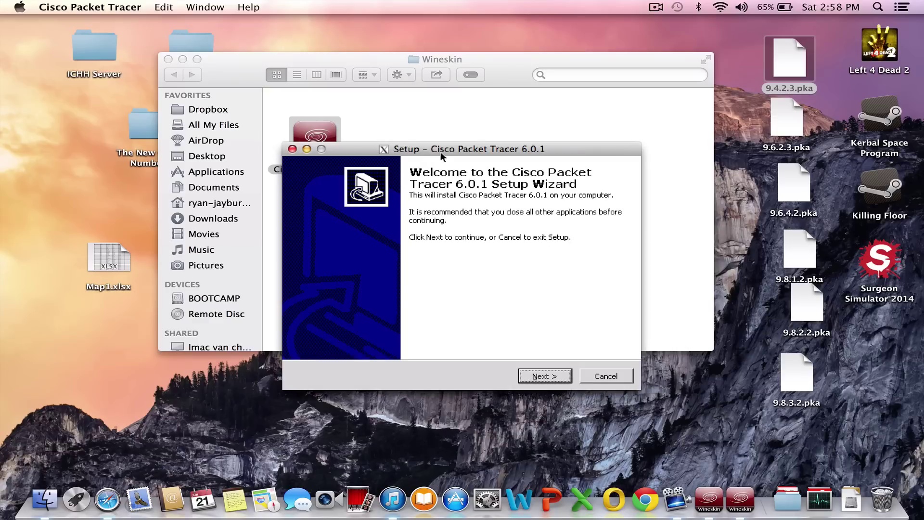
# Accept the license and keep the default install and Start Menu folders.
pyautogui.moveTo(441, 152); pyautogui.dragTo(445, 124)
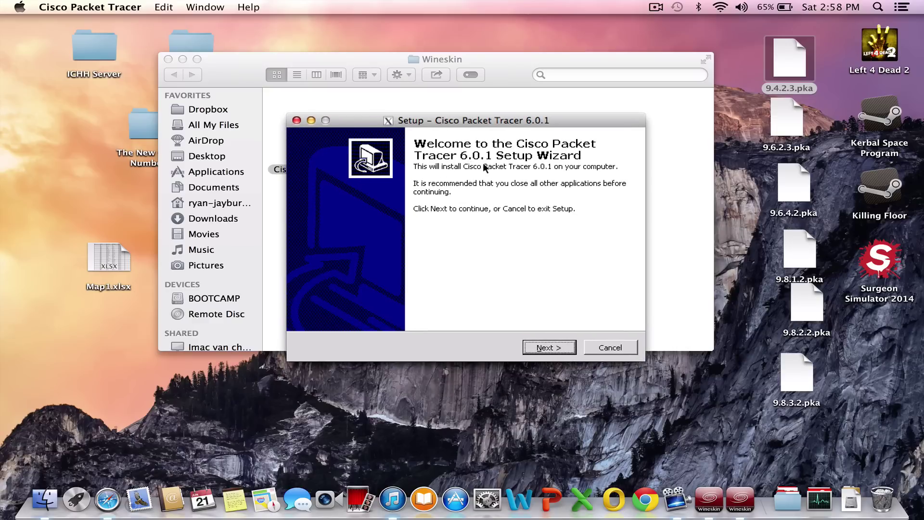
pyautogui.click(559, 347)
pyautogui.click(406, 309)
pyautogui.click(548, 347)
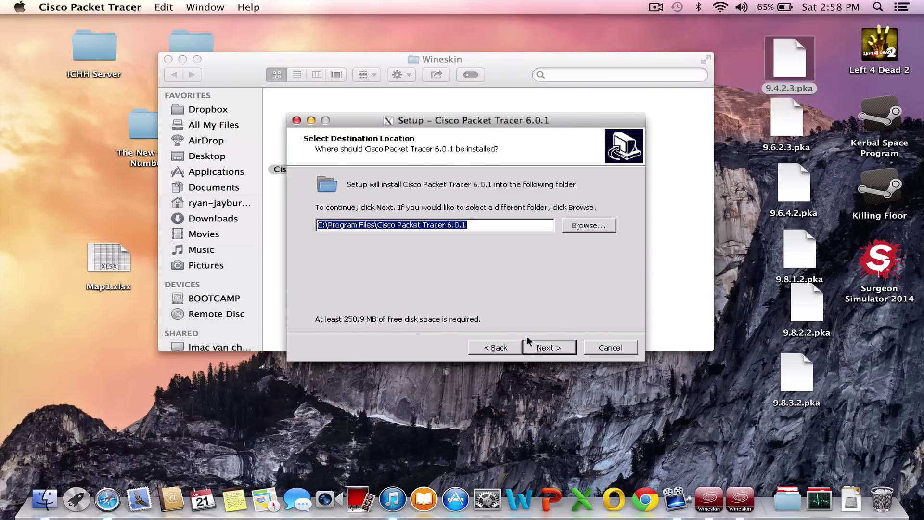
pyautogui.click(540, 346)
pyautogui.click(542, 346)
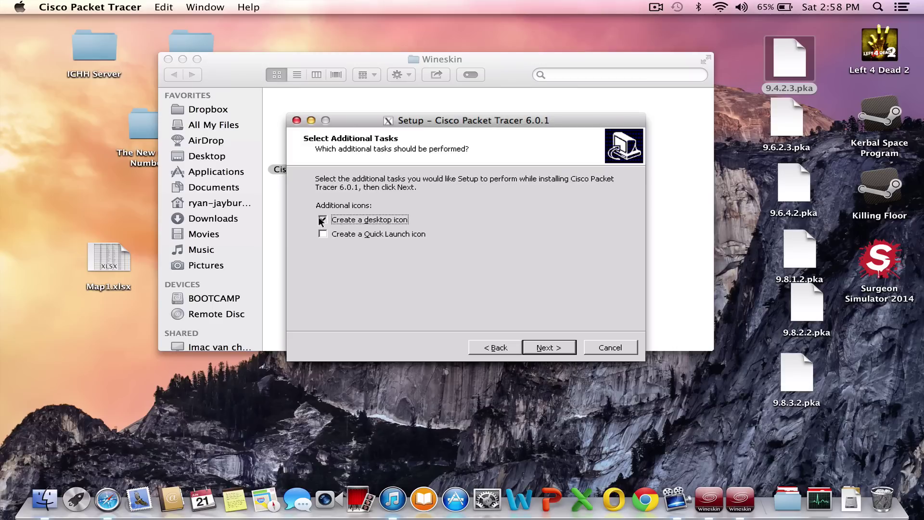
# Install Packet Tracer 6.0.1, dismiss the close-browsers notice, and untick launching it afterwards.
pyautogui.click(543, 347)
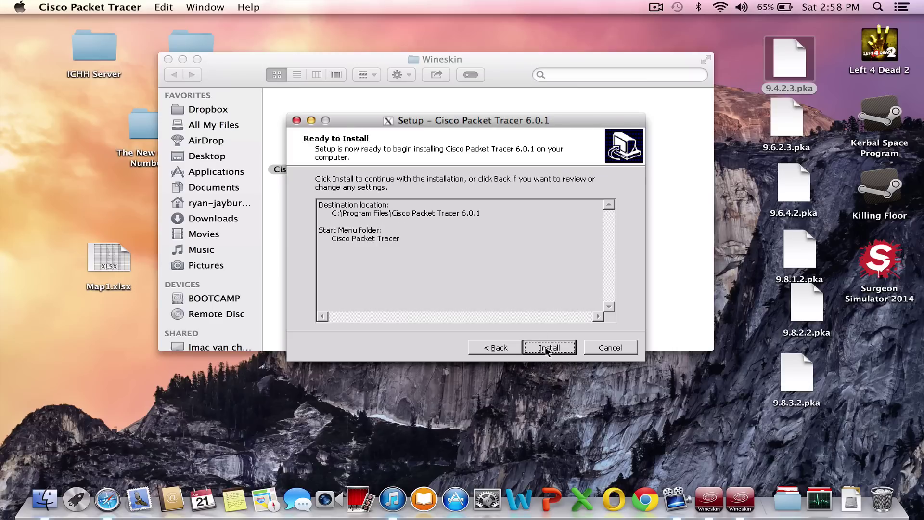
pyautogui.click(545, 347)
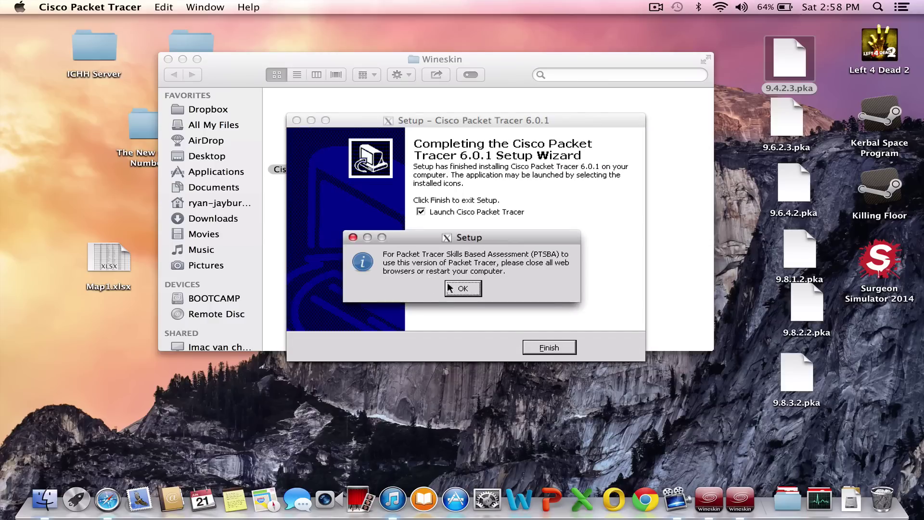
pyautogui.click(467, 289)
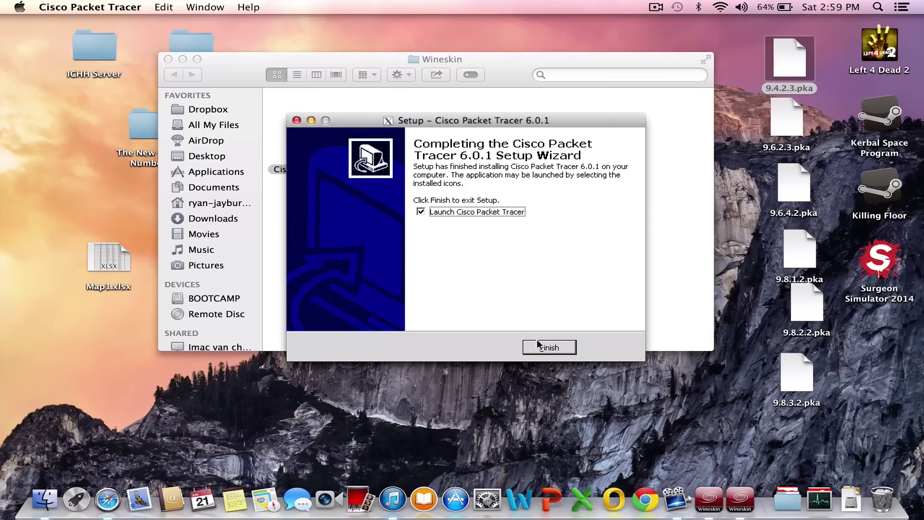
pyautogui.click(458, 211)
# Finish setup, set PacketTracer6.exe as the wrapper's executable, and quit Wineskin.
pyautogui.click(539, 341)
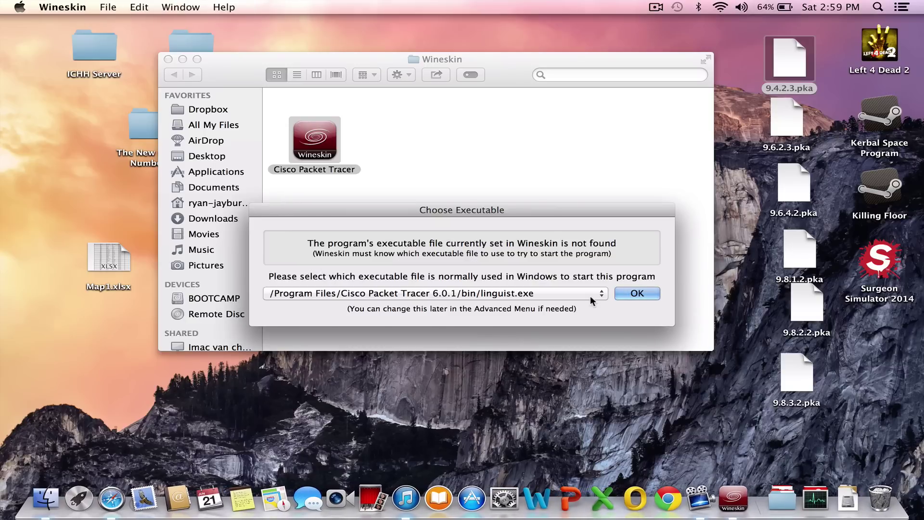
pyautogui.click(590, 295)
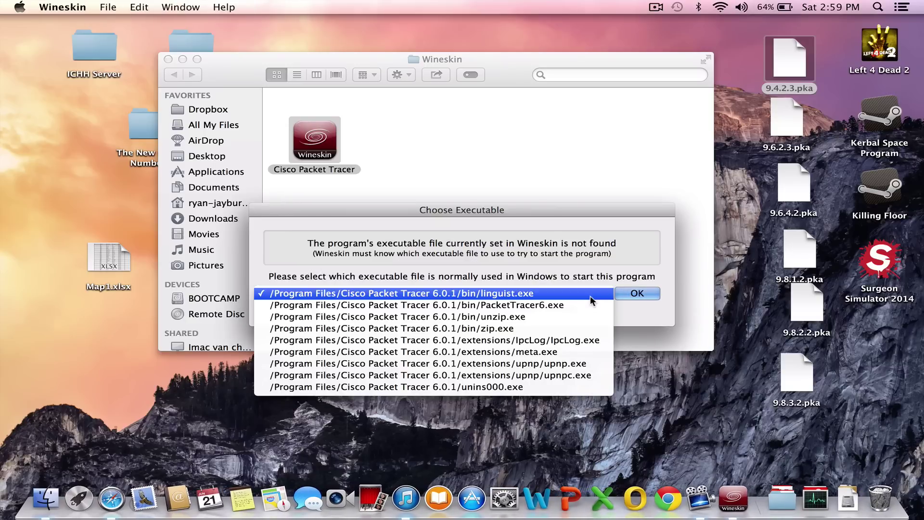
pyautogui.click(559, 306)
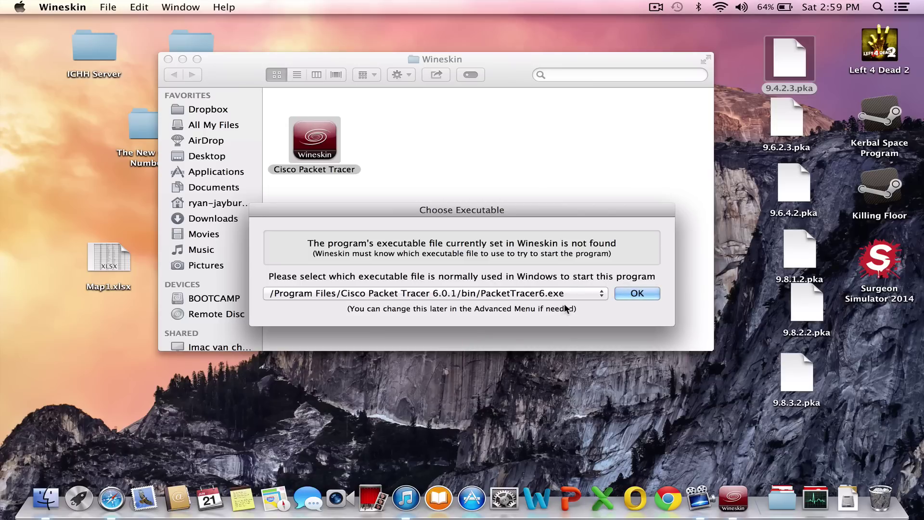
pyautogui.click(626, 297)
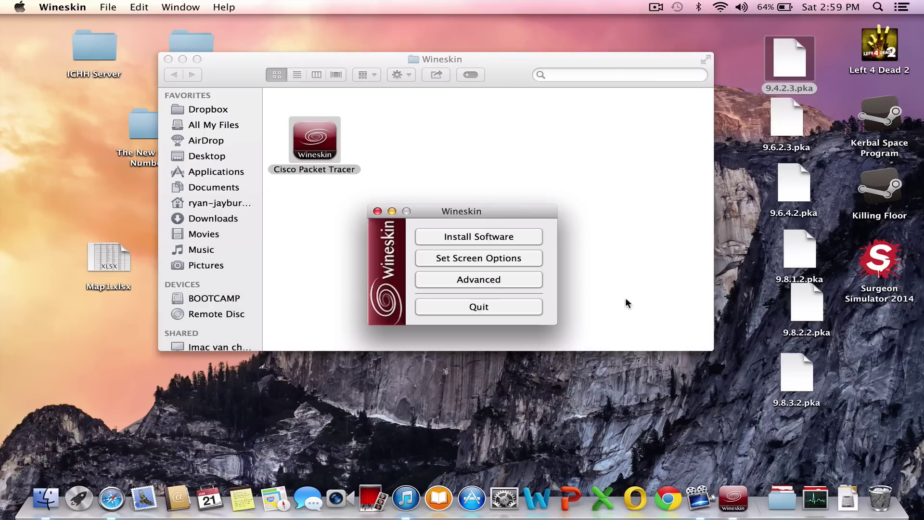
pyautogui.press('super+q')
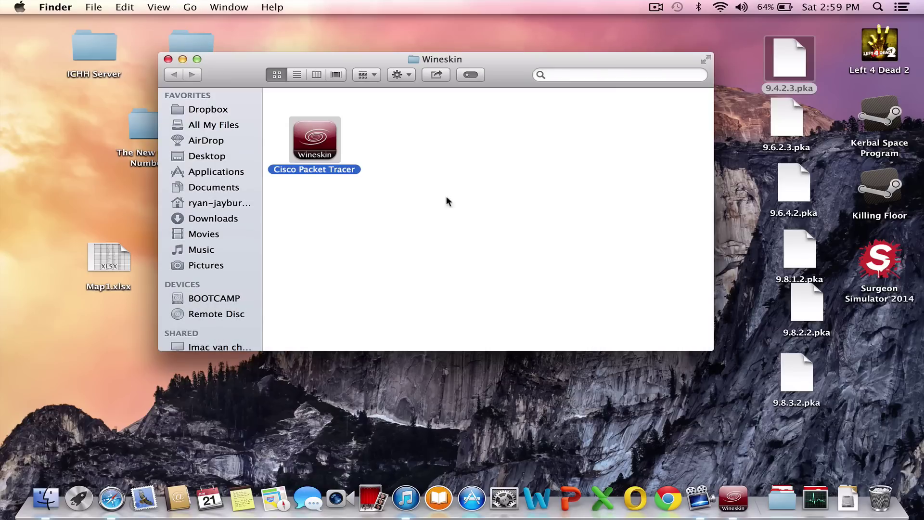
# Launch the wrapper and place an 1841 router and a hub on the canvas.
pyautogui.doubleClick(313, 141)
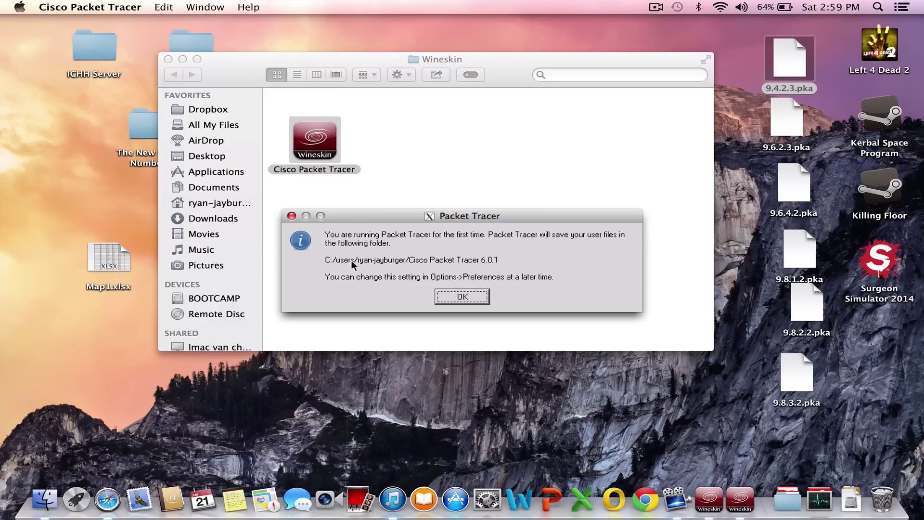
pyautogui.click(469, 295)
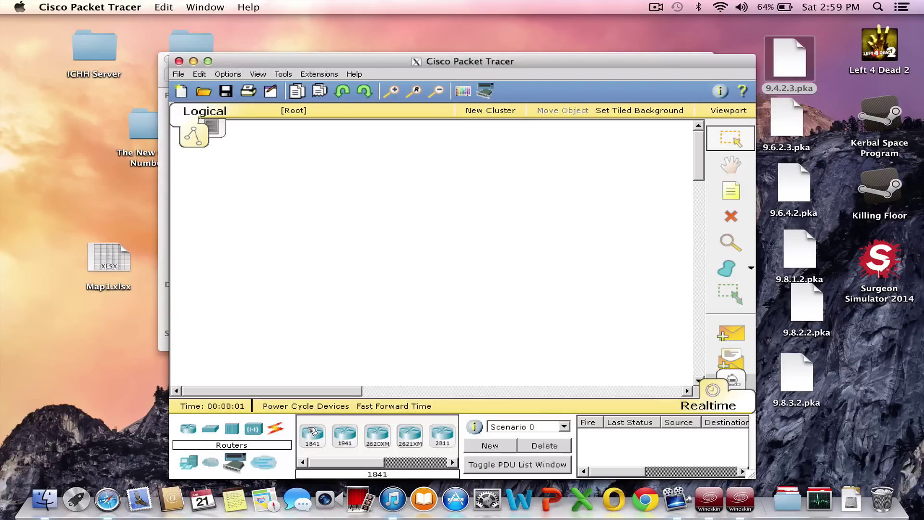
pyautogui.moveTo(312, 430); pyautogui.dragTo(308, 244)
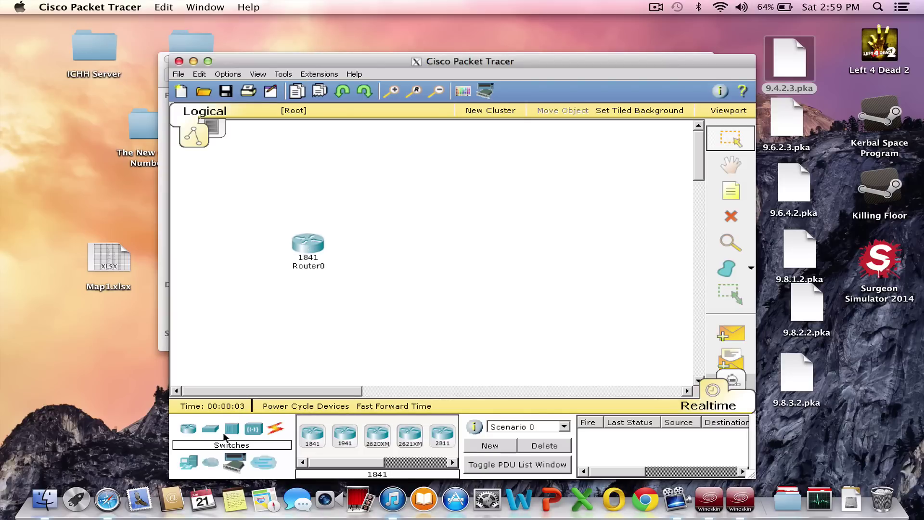
pyautogui.moveTo(230, 430); pyautogui.dragTo(381, 251)
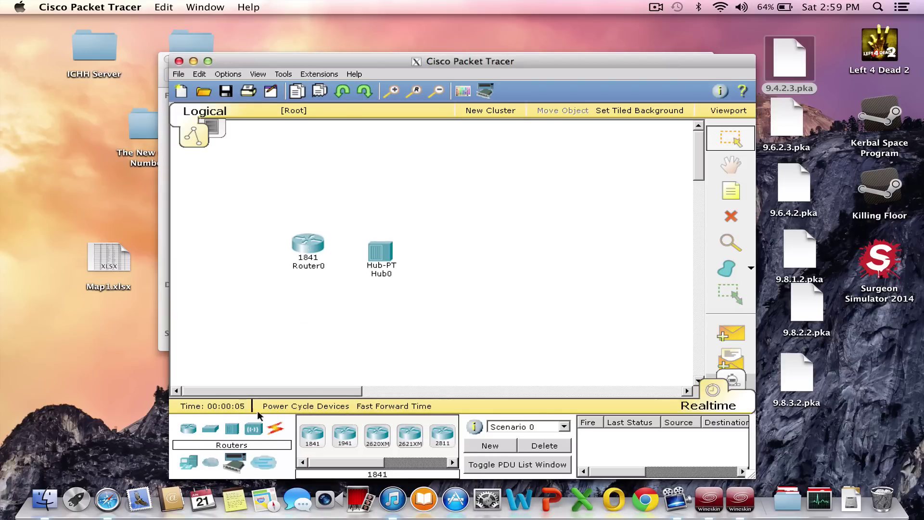
# Cable hub Port 0 to the router's FastEthernet0/0.
pyautogui.click(275, 427)
pyautogui.click(342, 446)
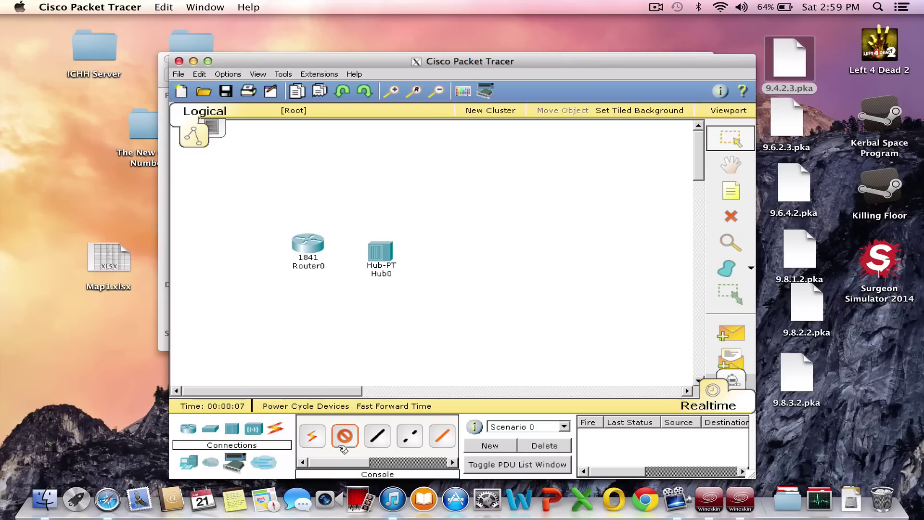
pyautogui.click(380, 250)
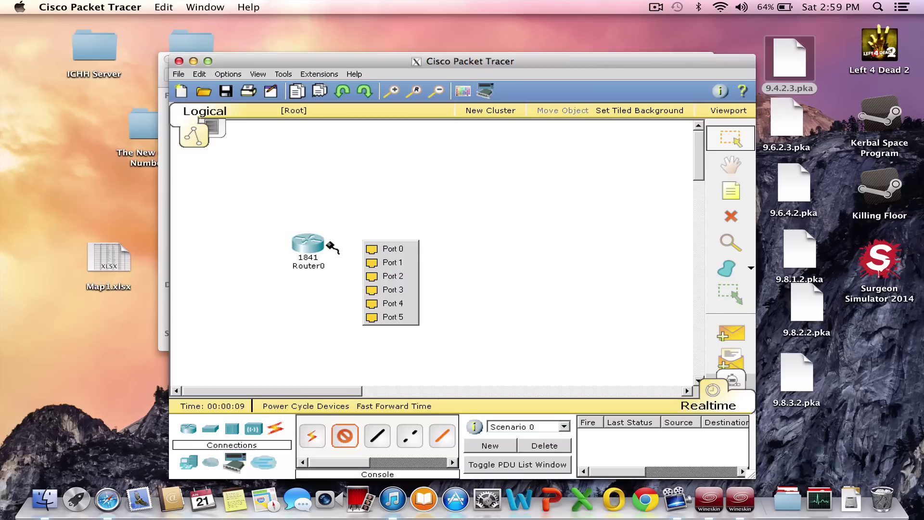
pyautogui.click(385, 248)
pyautogui.click(308, 243)
pyautogui.click(332, 267)
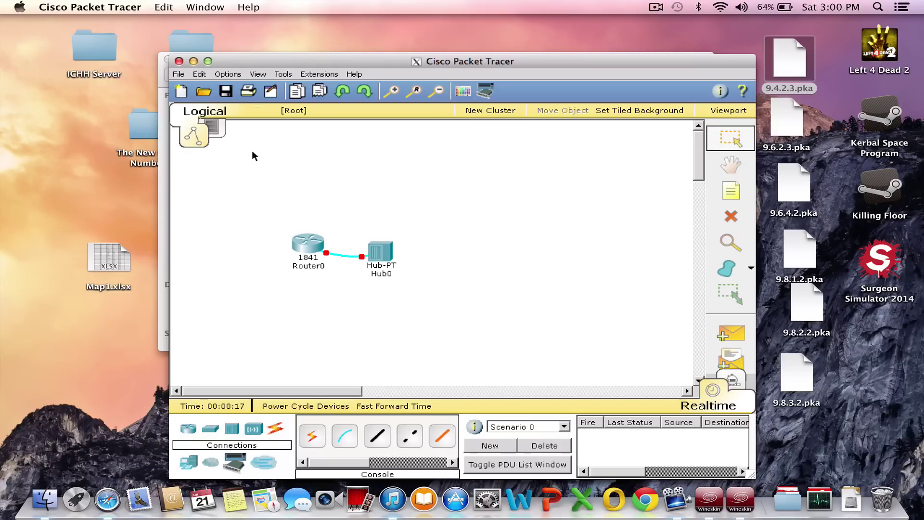
# Quit Packet Tracer without saving, move the wrapper app to the desktop, and launch Safari.
pyautogui.click(175, 61)
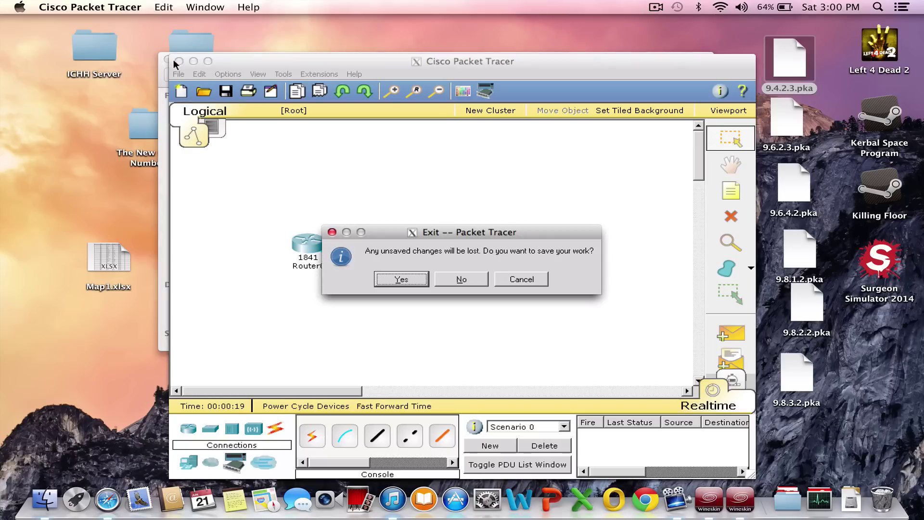
pyautogui.click(453, 273)
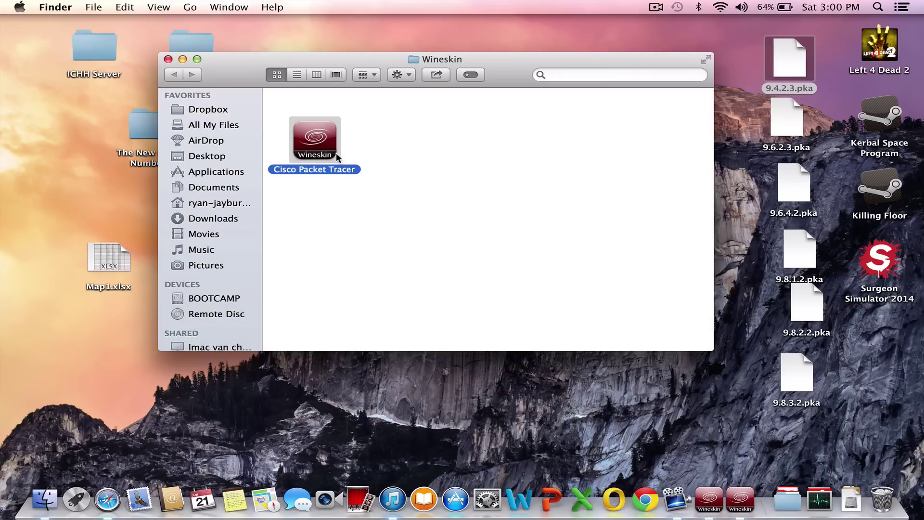
pyautogui.moveTo(302, 116); pyautogui.dragTo(534, 424)
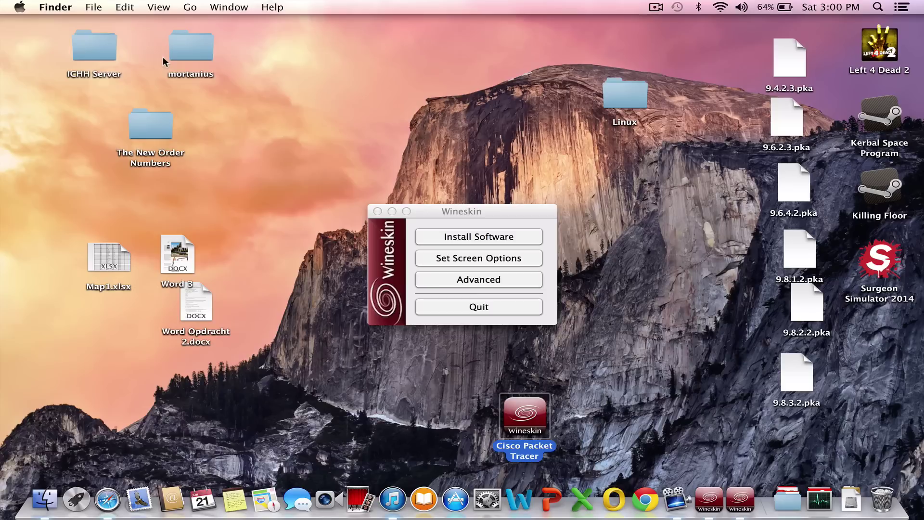
pyautogui.click(168, 60)
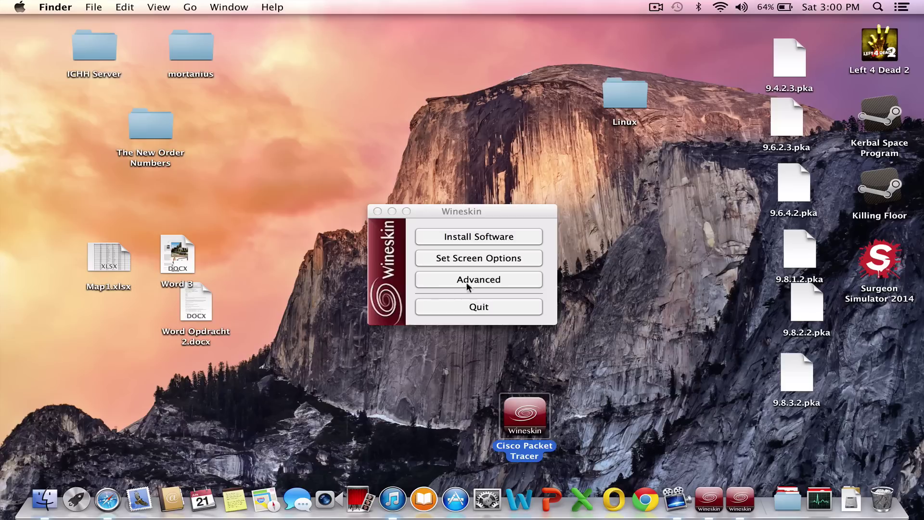
pyautogui.click(377, 212)
pyautogui.press('super+shift+a')
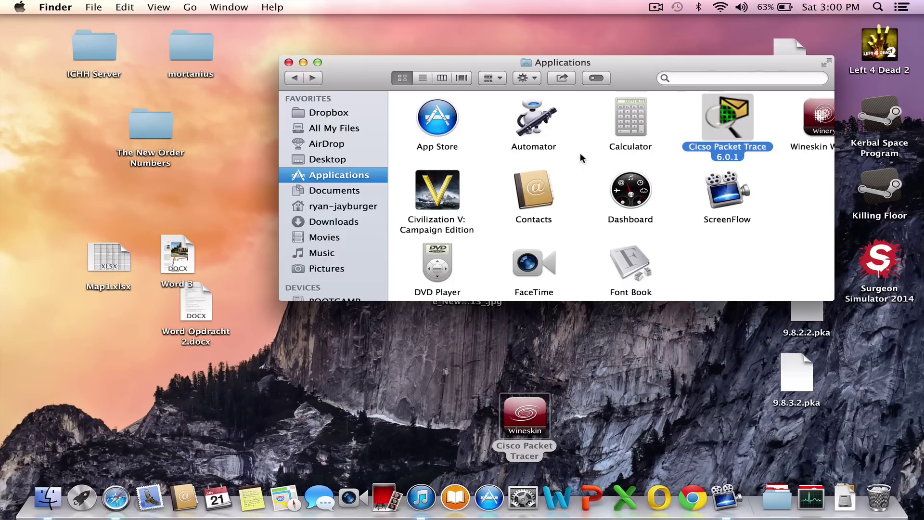
pyautogui.click(105, 506)
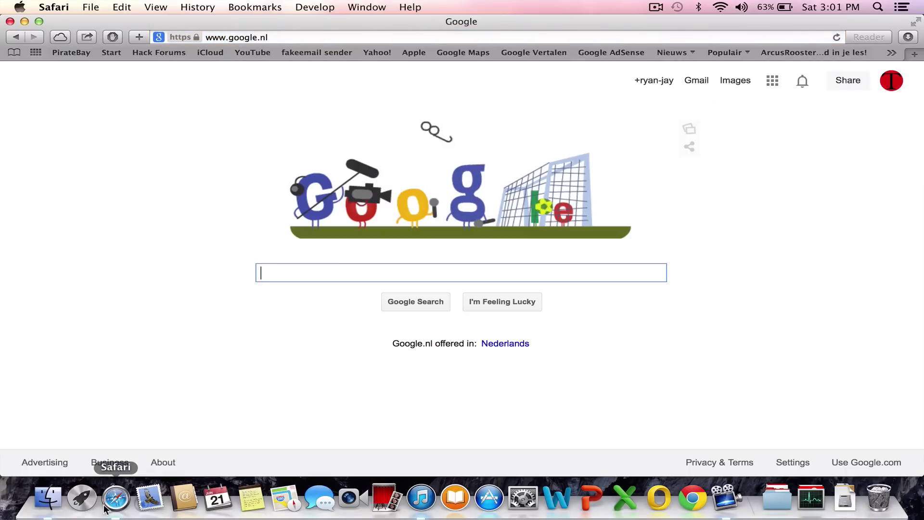
# Search 'packet tracer' and save the Wikipedia Packet Tracer icon image to the desktop.
pyautogui.write('packet tracer')
pyautogui.press('Return')
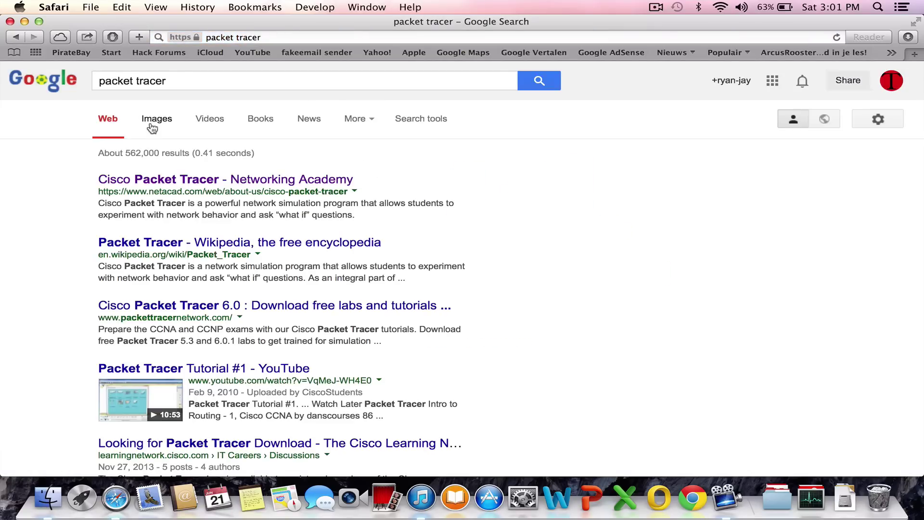
pyautogui.click(166, 242)
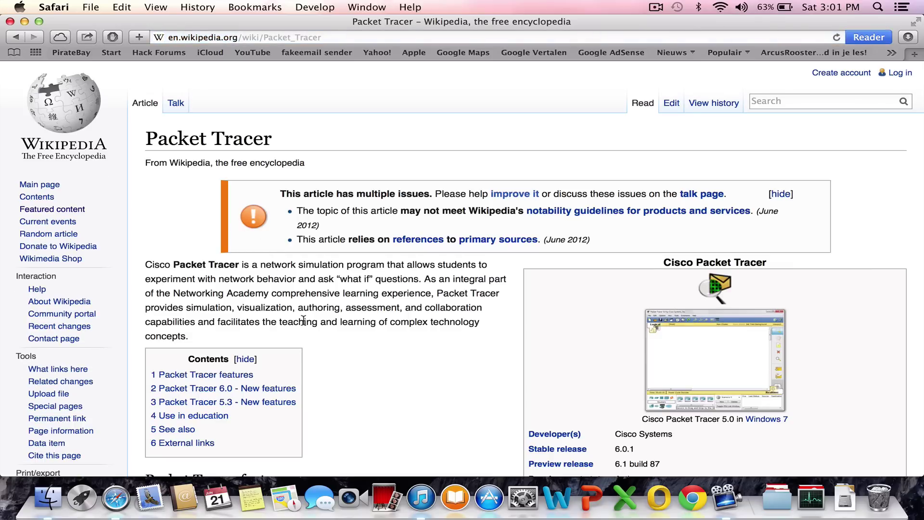
pyautogui.moveTo(918, 255); pyautogui.dragTo(627, 255)
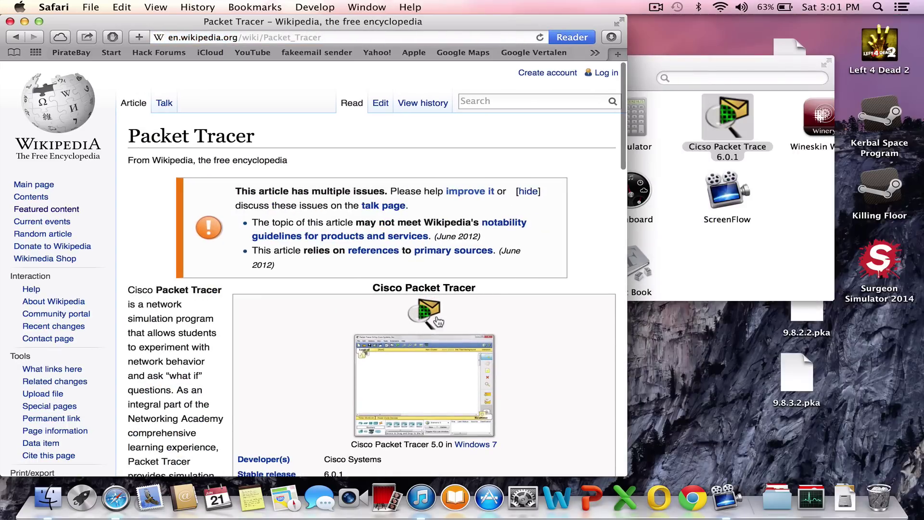
pyautogui.moveTo(437, 321); pyautogui.dragTo(693, 339)
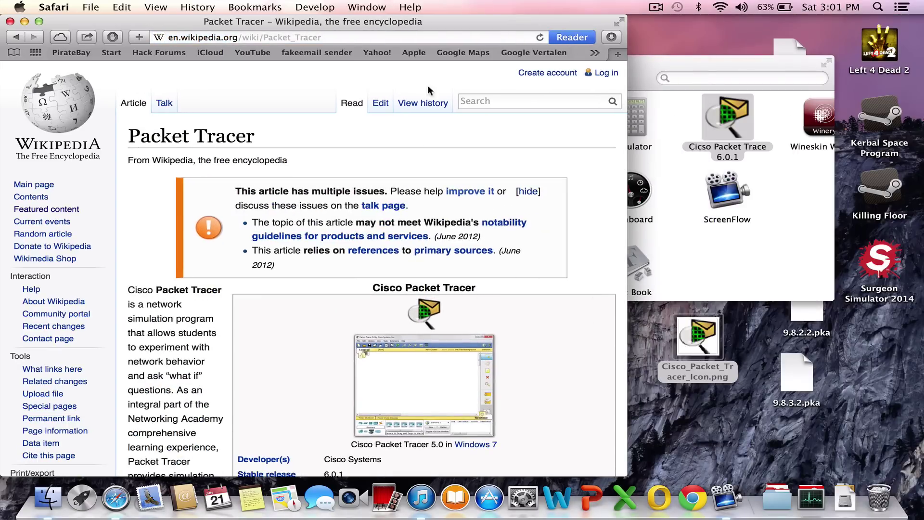
# Go to Google and search for 'png to icns'.
pyautogui.click(457, 37)
pyautogui.write('google.nl')
pyautogui.press('Return')
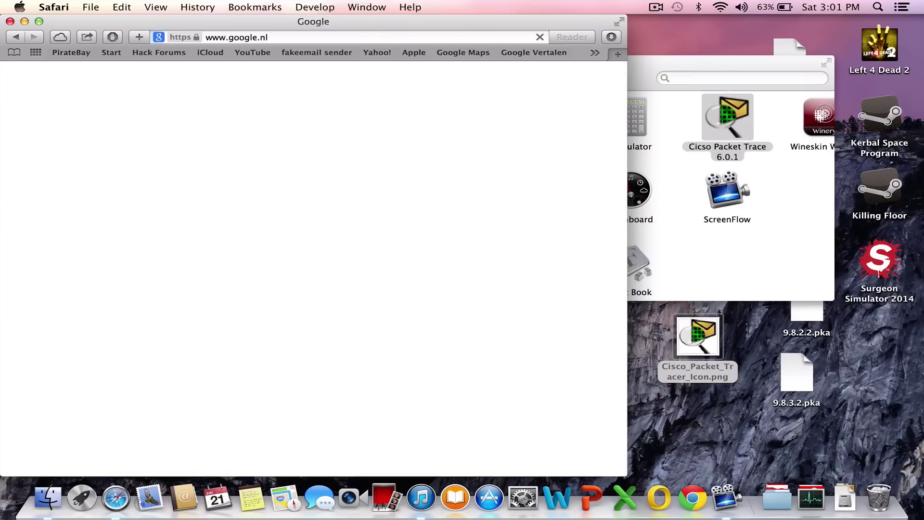
pyautogui.write('png')
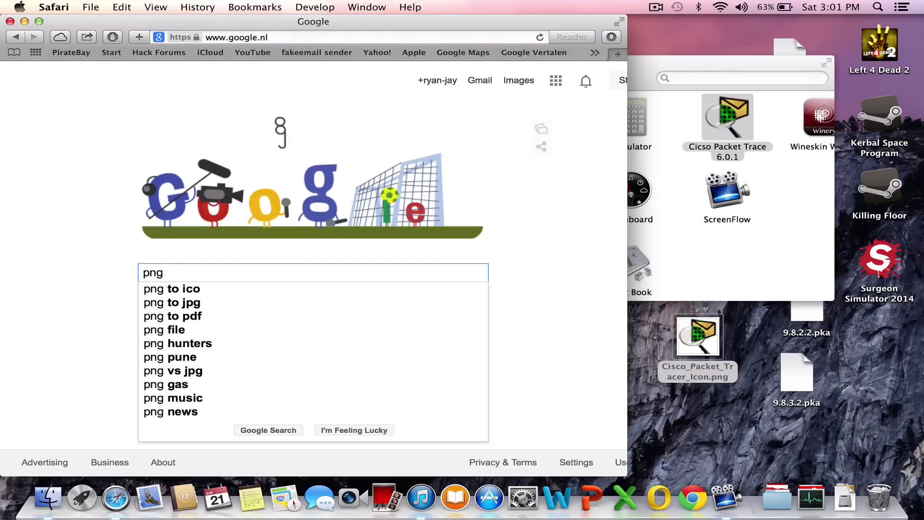
pyautogui.write(' to icns')
pyautogui.press('Return')
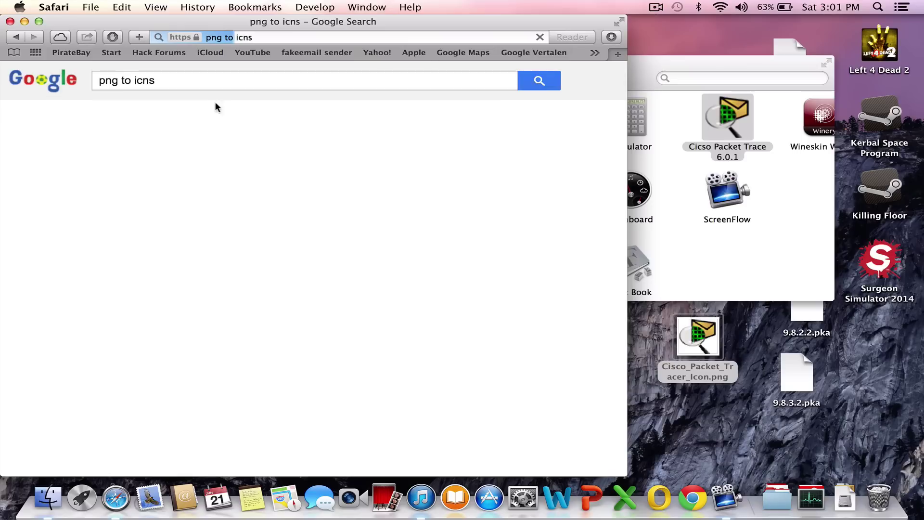
# Upload Cisco_Packet_Tracer_Icon.png to iConvertIcons and download the ICNS result.
pyautogui.click(162, 180)
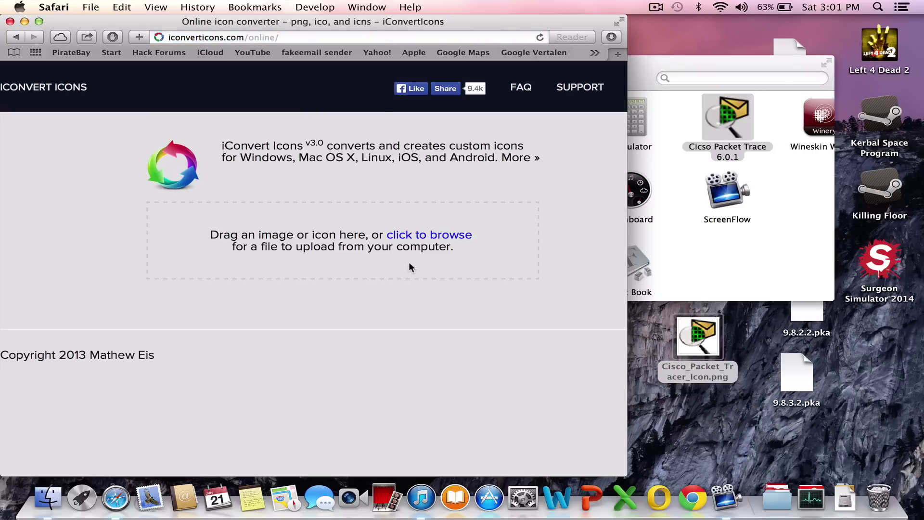
pyautogui.moveTo(697, 356); pyautogui.dragTo(340, 237)
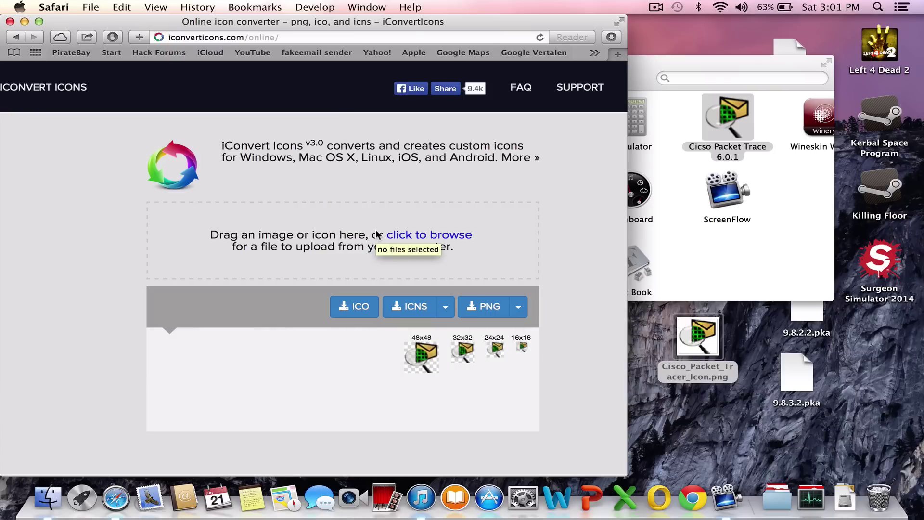
pyautogui.click(433, 311)
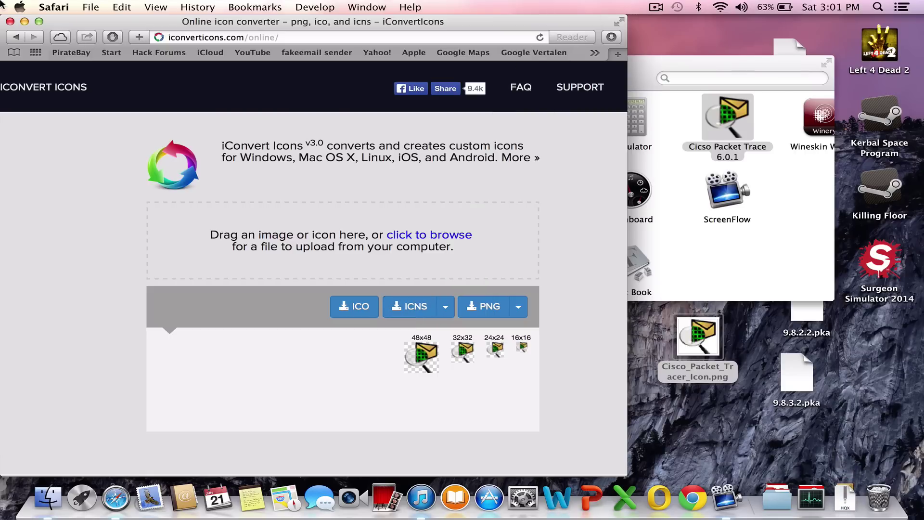
# Close the browser and folder windows, expand the downloaded icon archive, and move the icon file to the desktop.
pyautogui.click(8, 22)
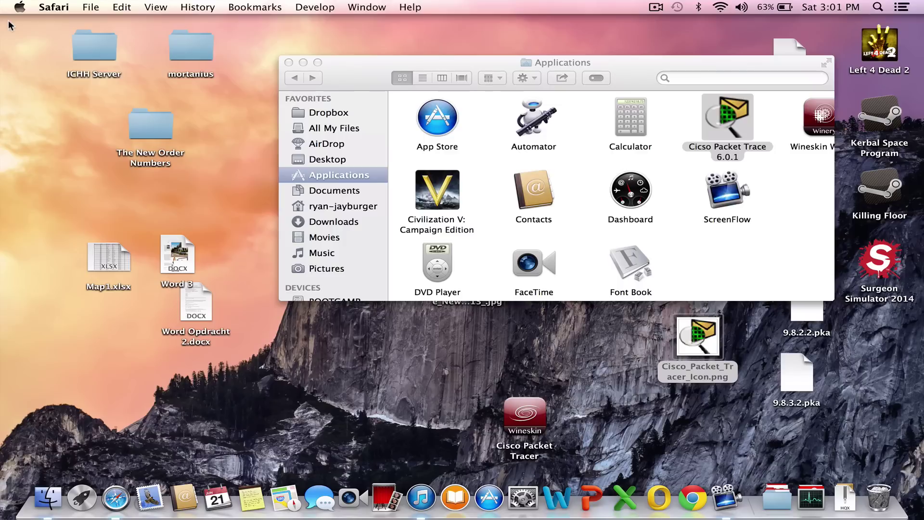
pyautogui.click(287, 61)
pyautogui.click(844, 498)
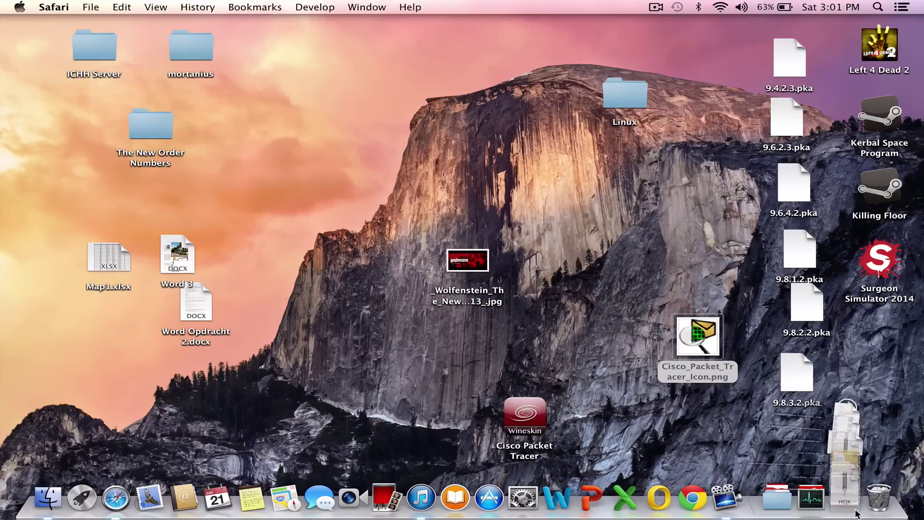
pyautogui.click(847, 459)
pyautogui.click(850, 499)
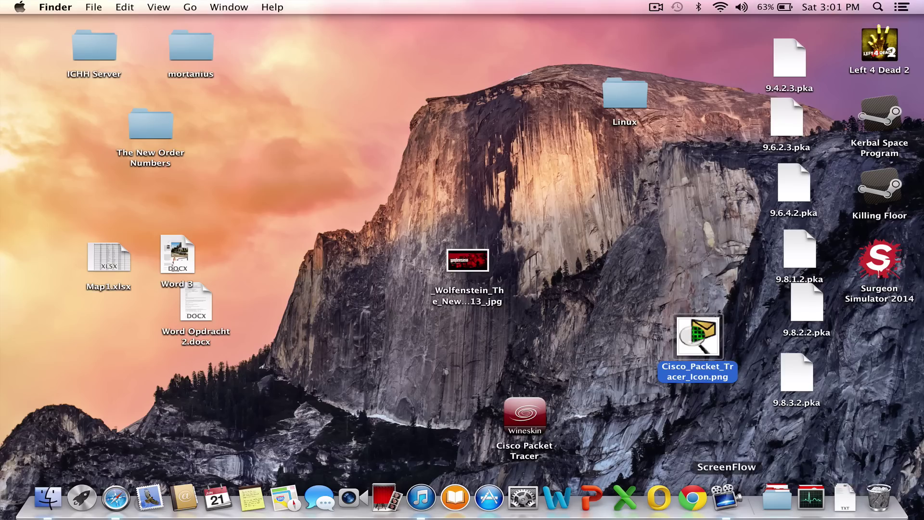
pyautogui.click(845, 497)
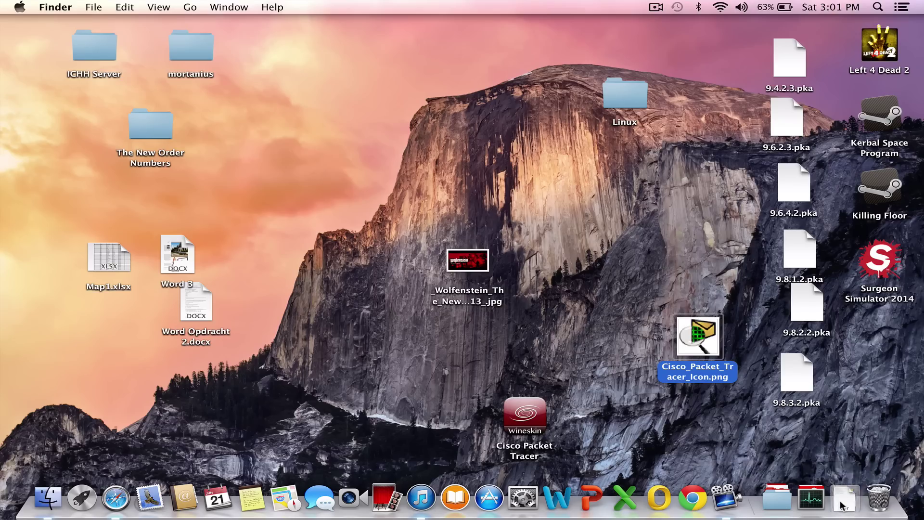
pyautogui.click(873, 175)
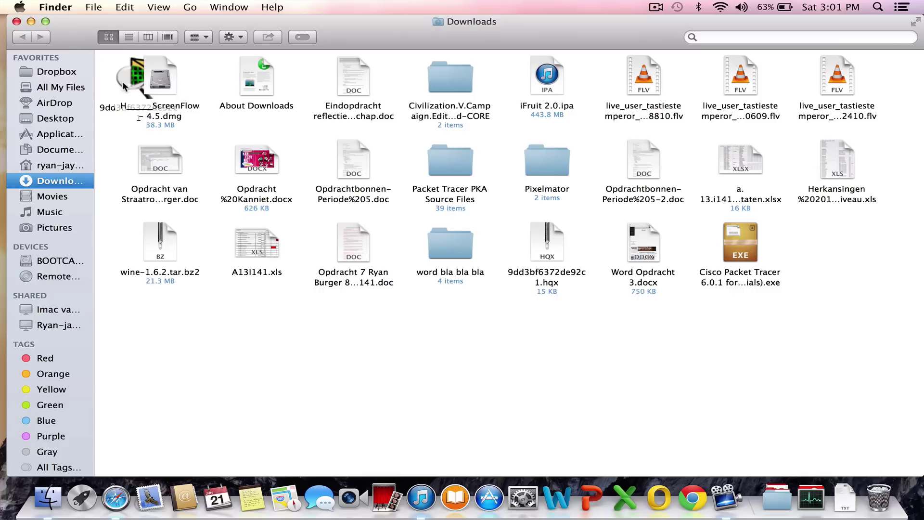
pyautogui.click(18, 23)
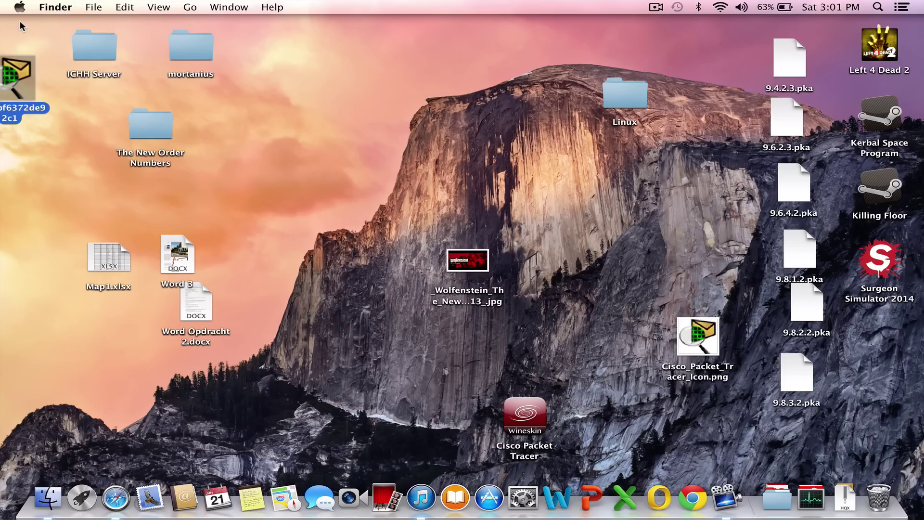
pyautogui.moveTo(14, 94); pyautogui.dragTo(419, 88)
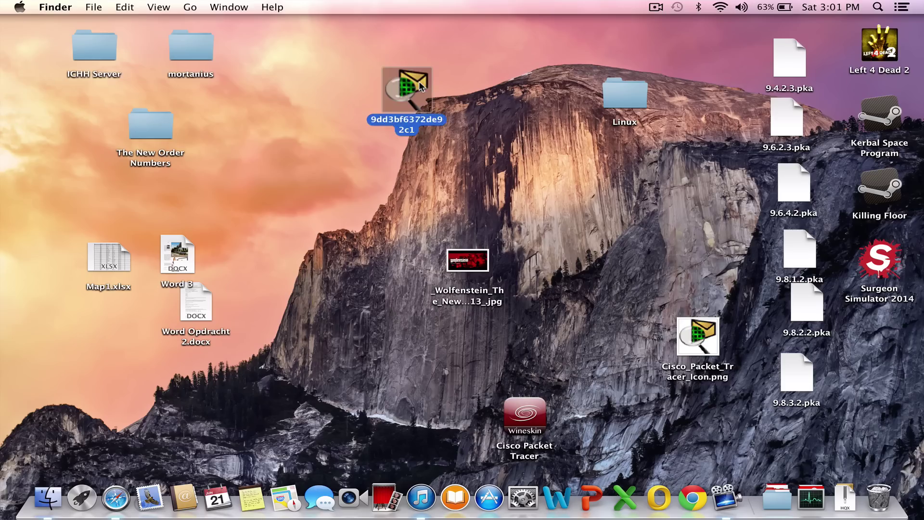
# Paste the custom icon onto the Cisco Packet Tracer app via Get Info.
pyautogui.rightClick(525, 412)
pyautogui.click(597, 256)
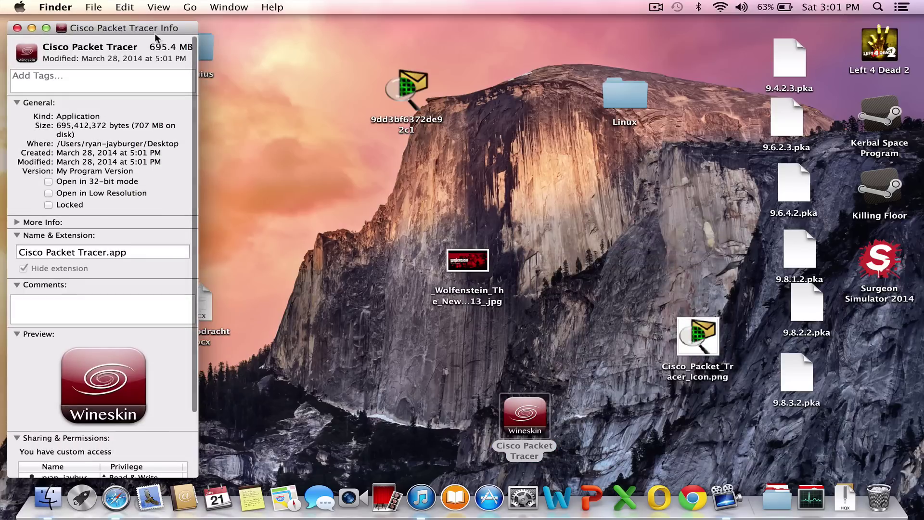
pyautogui.press('super+v')
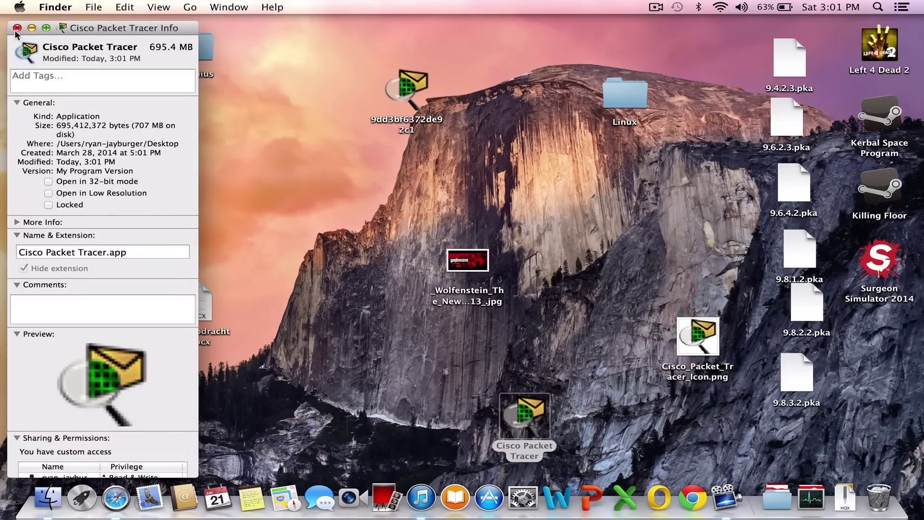
pyautogui.click(17, 28)
pyautogui.moveTo(526, 406); pyautogui.dragTo(531, 277)
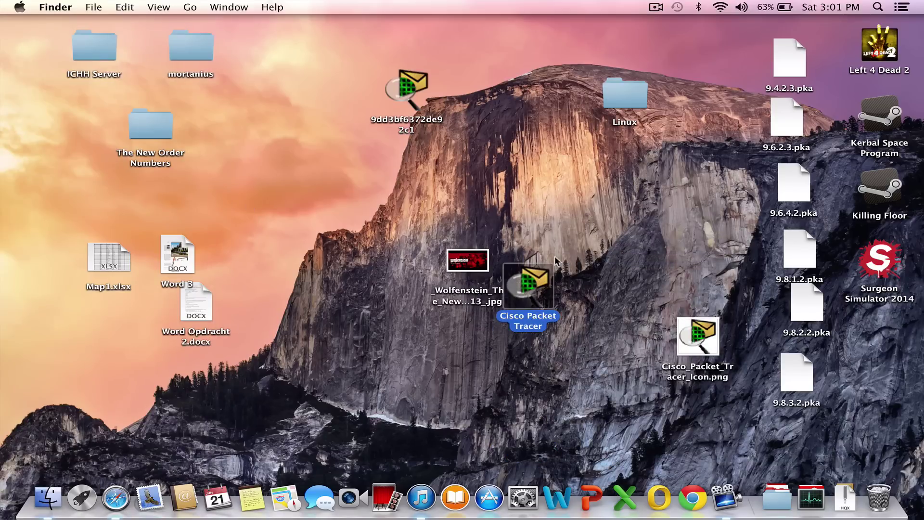
pyautogui.click(600, 227)
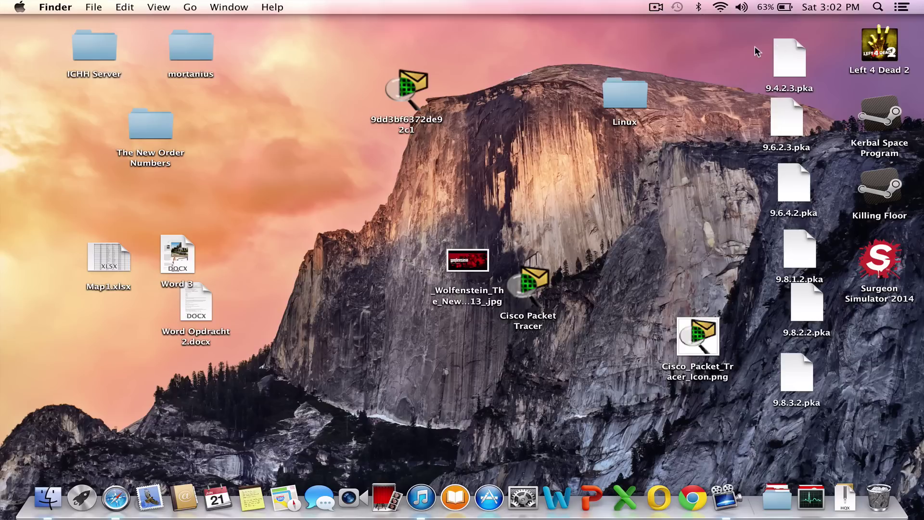
pyautogui.moveTo(753, 48); pyautogui.dragTo(808, 391)
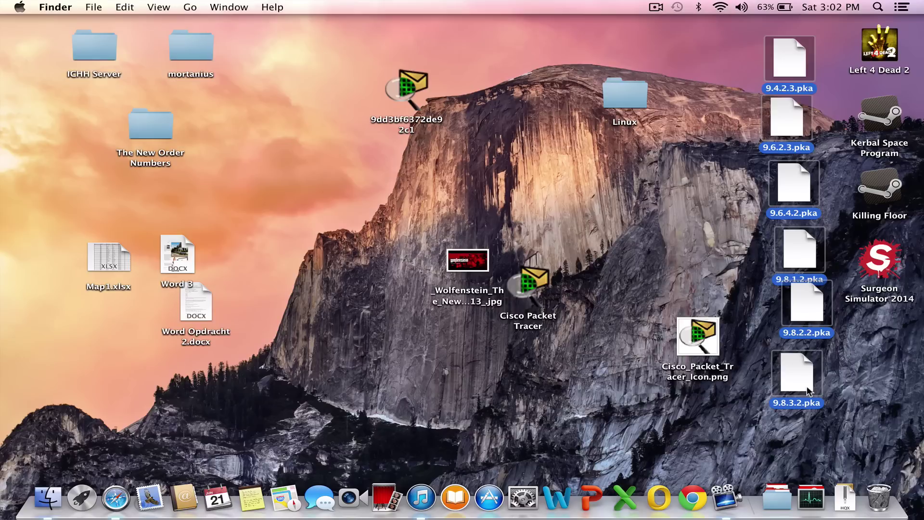
pyautogui.click(745, 321)
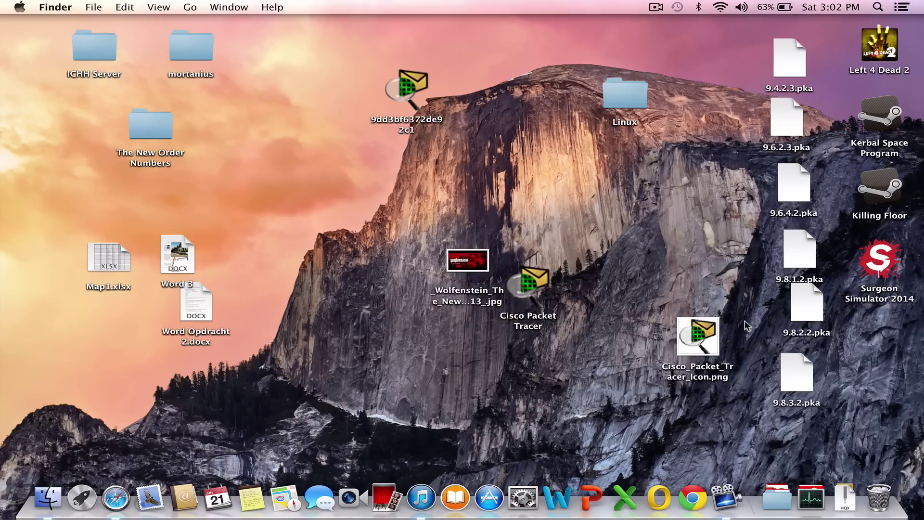
pyautogui.click(780, 68)
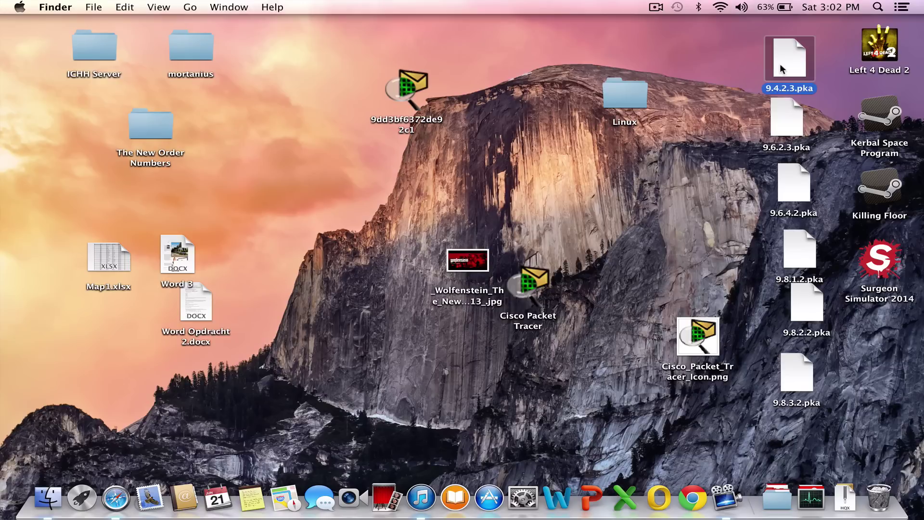
pyautogui.rightClick(779, 67)
pyautogui.moveTo(761, 84)
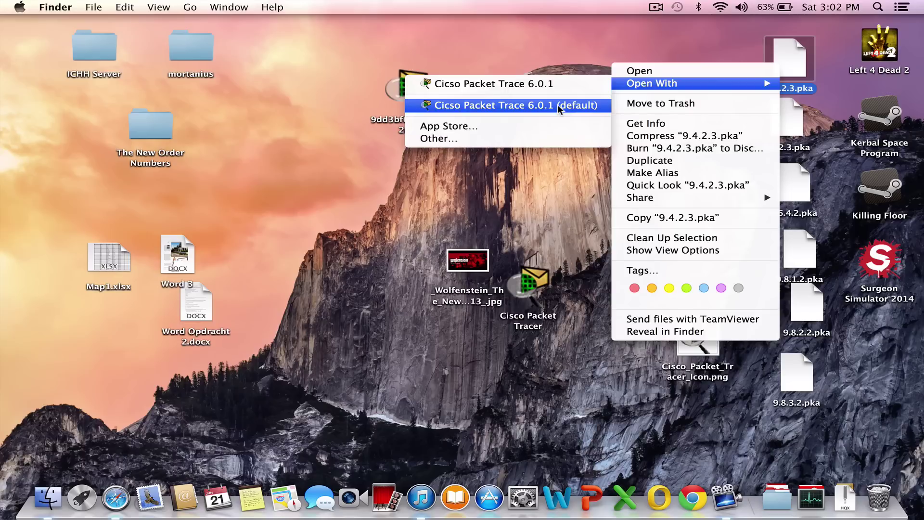
pyautogui.click(581, 31)
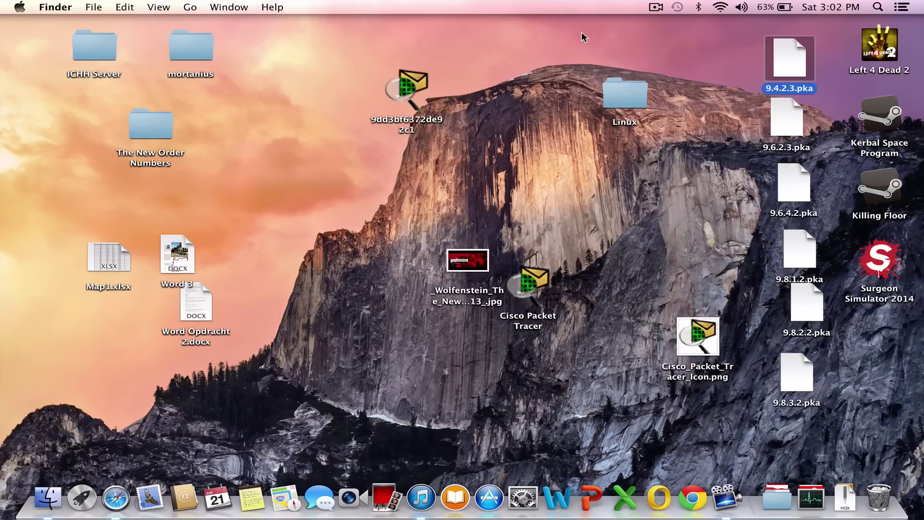
pyautogui.click(682, 185)
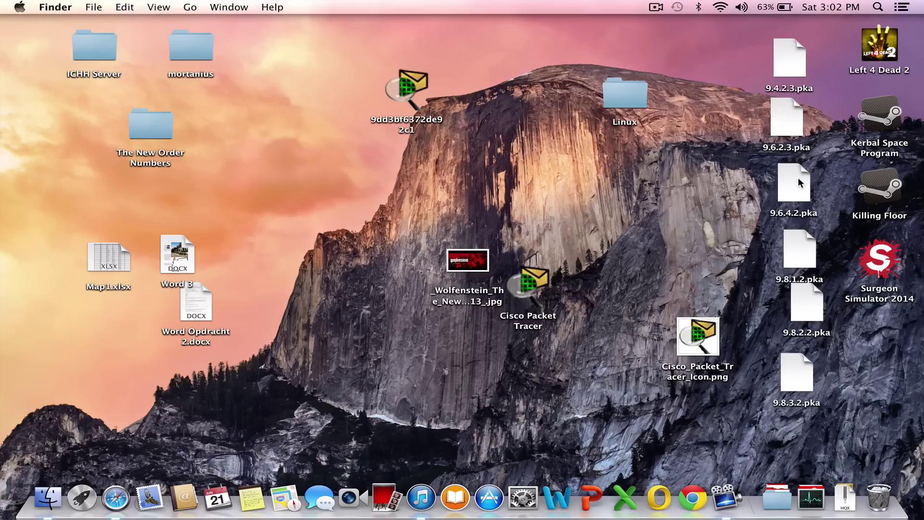
# Open activity 9.6.4.2.pka and dismiss the PT Activity instructions window.
pyautogui.doubleClick(797, 177)
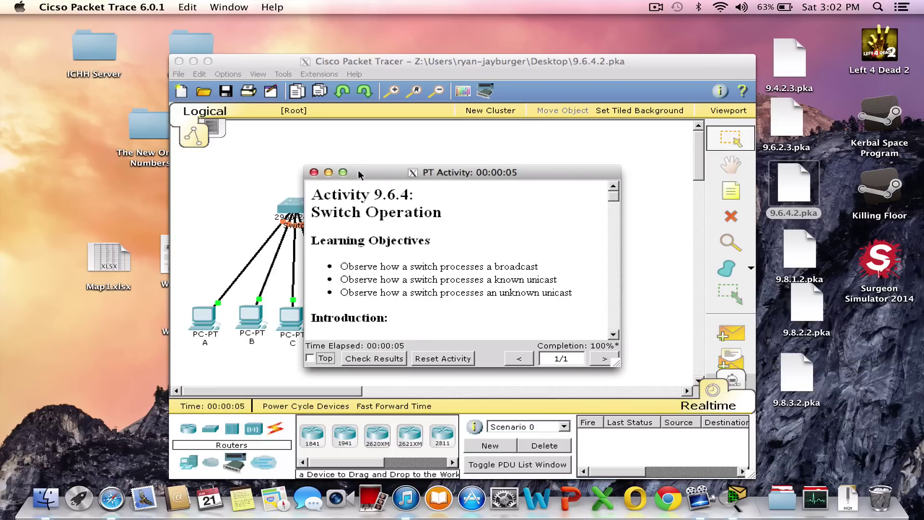
pyautogui.moveTo(354, 174); pyautogui.dragTo(454, 109)
pyautogui.click(413, 108)
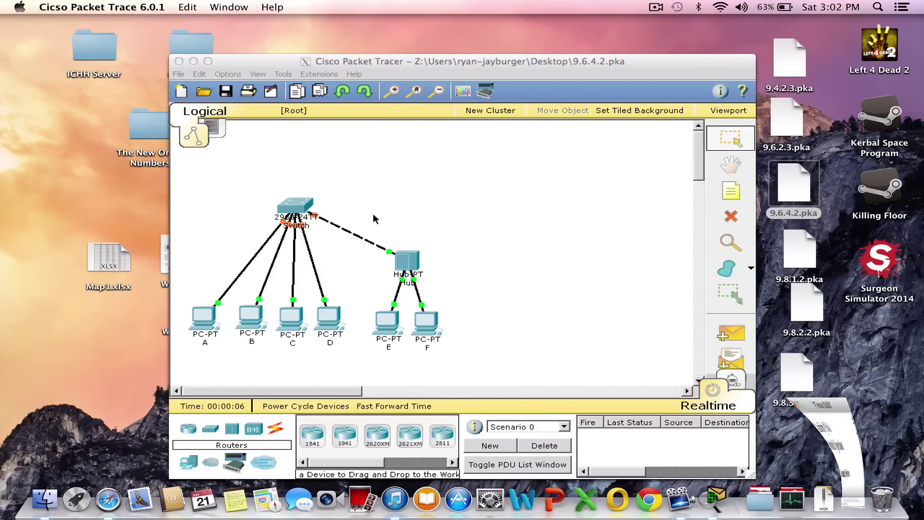
# Inspect the switch's Config and CLI settings, then close the Switch window.
pyautogui.click(285, 210)
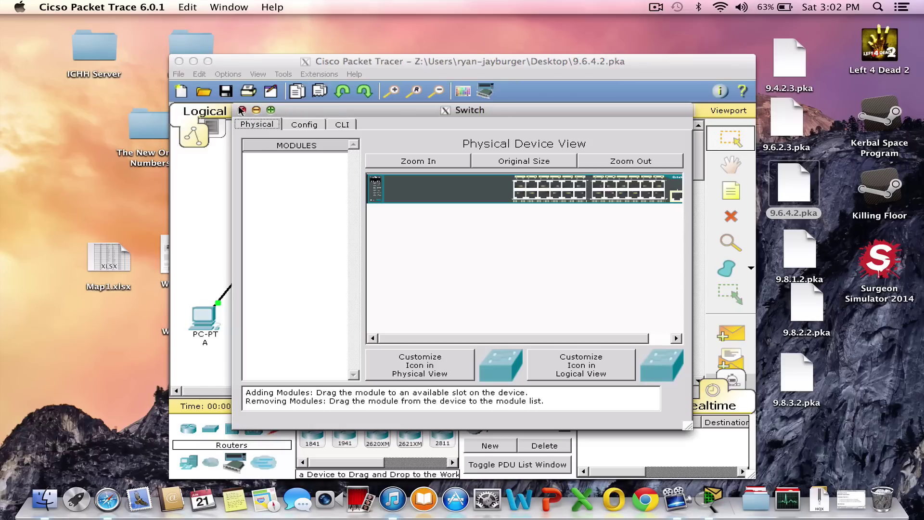
pyautogui.click(302, 123)
pyautogui.click(342, 124)
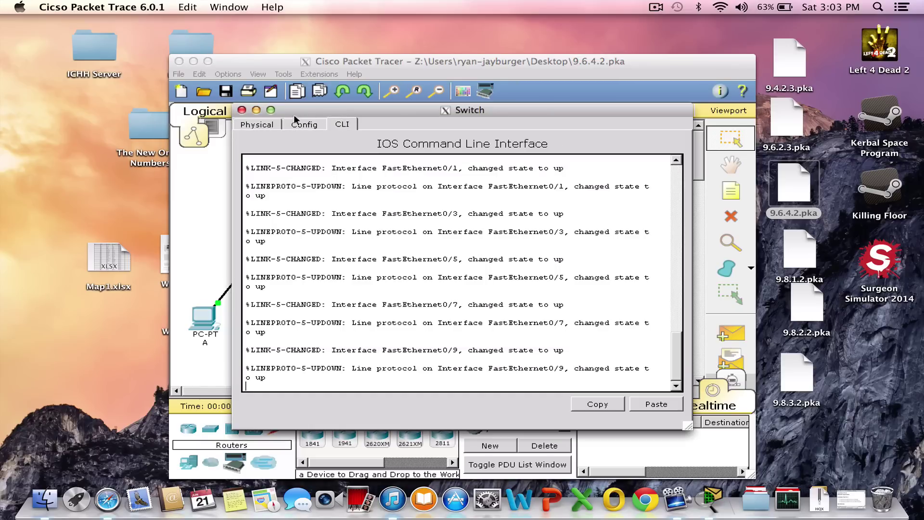
pyautogui.click(242, 110)
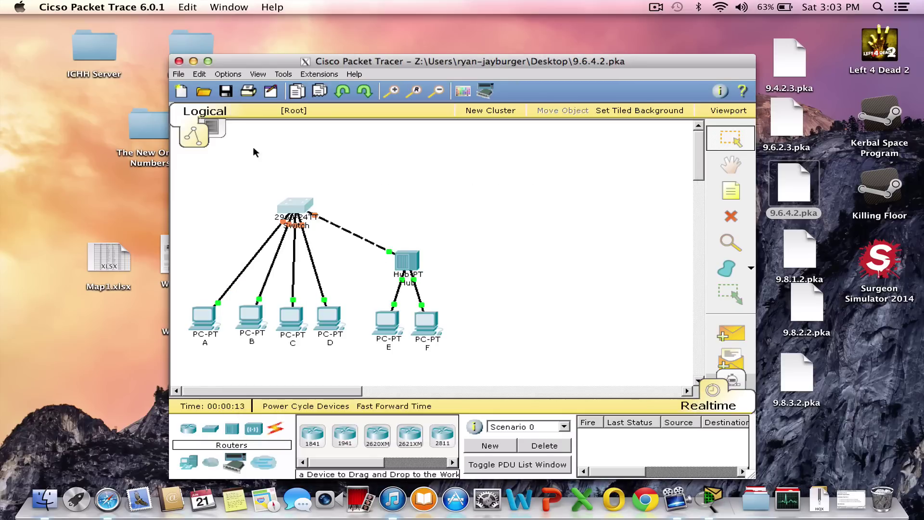